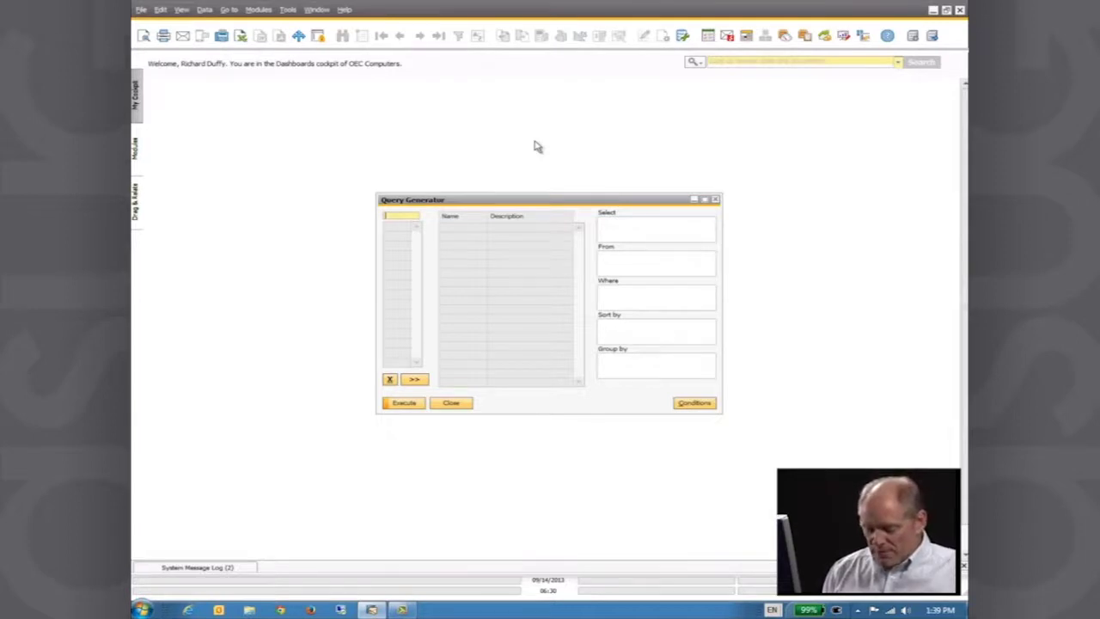
Load the OCRD table into the query and add its CardName, CardType and Balance fields to the Select clause.
text(OCRD)
key(Return)
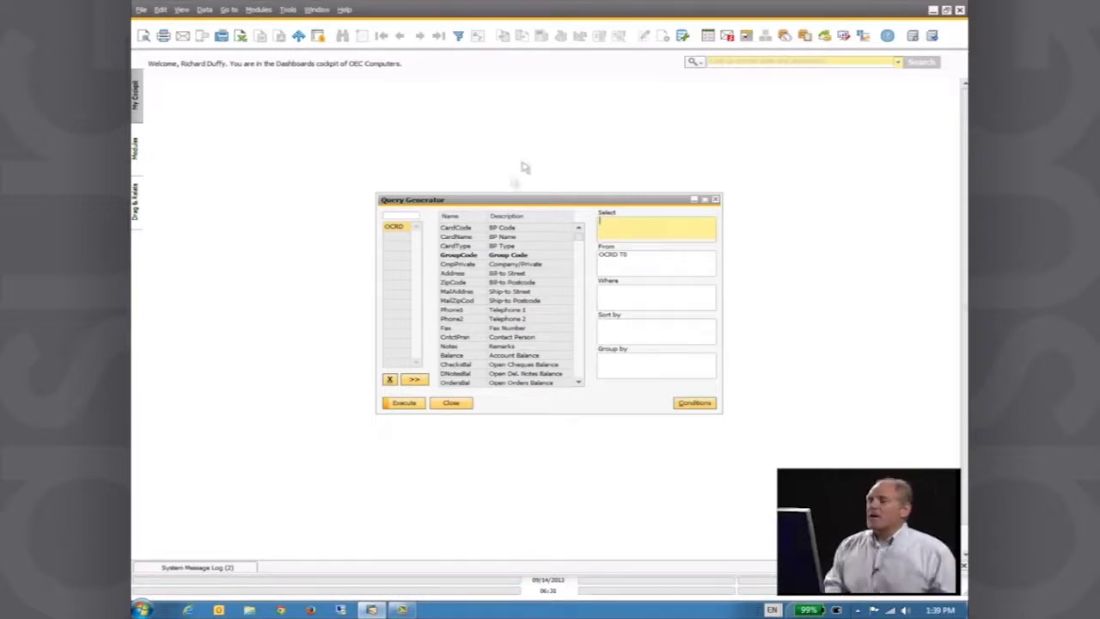
double_click(464, 242)
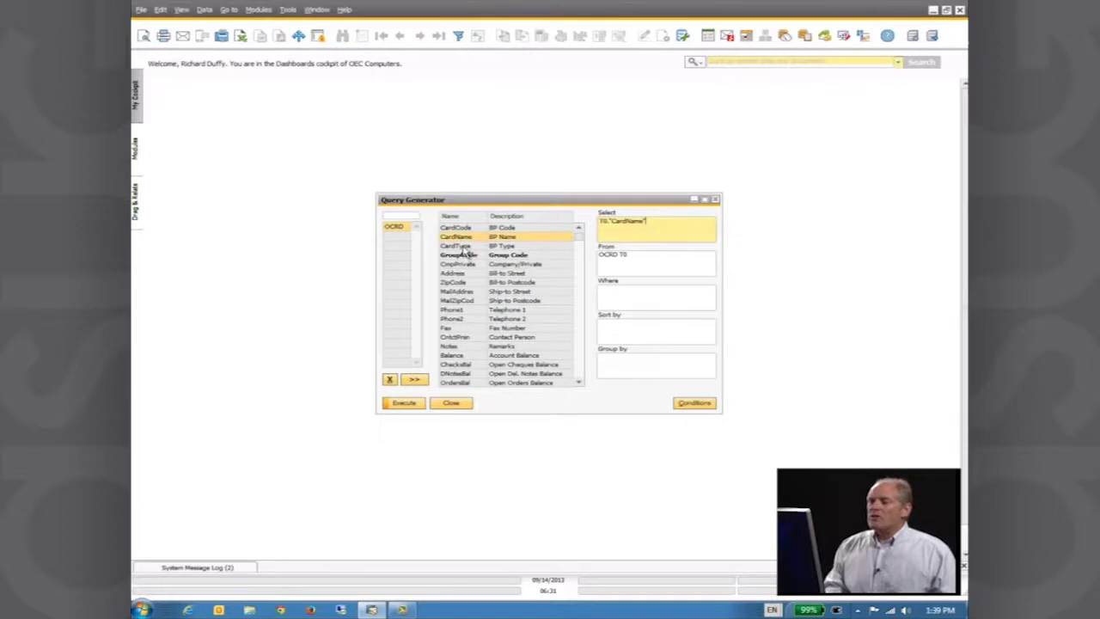
double_click(460, 246)
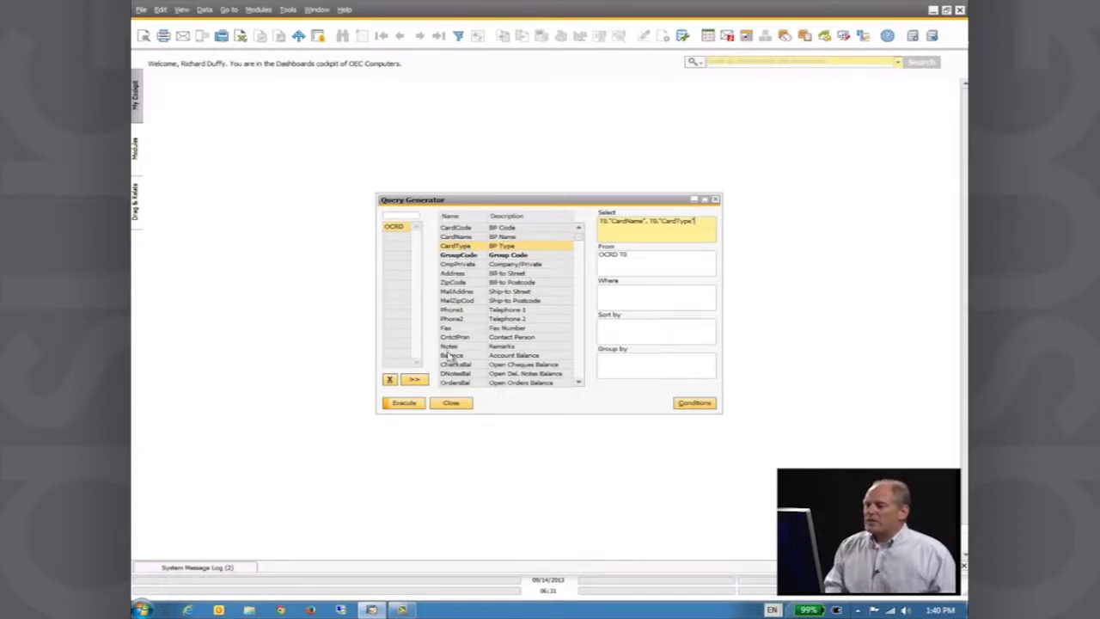
double_click(452, 355)
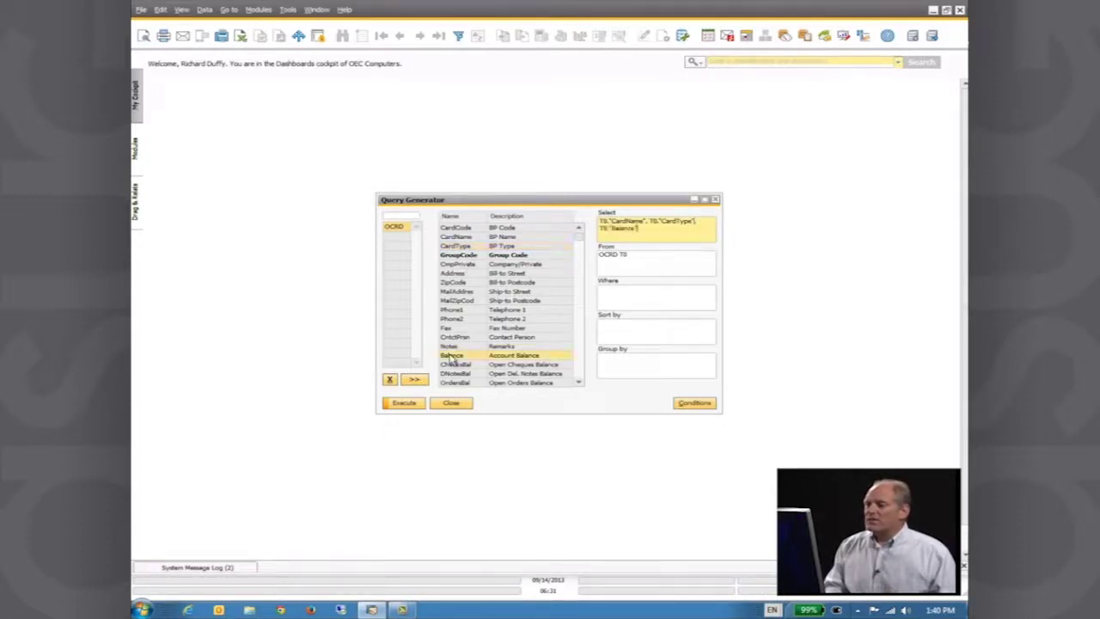
Add the OrdersBal and CreditLine fields to the Select clause.
click(579, 384)
click(579, 384)
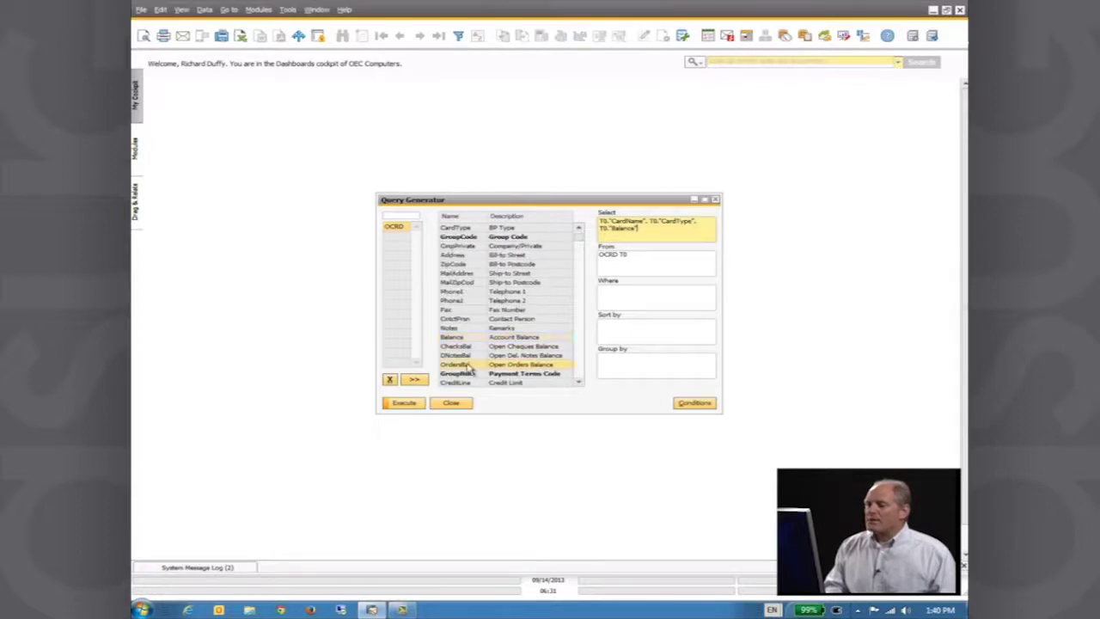
double_click(469, 365)
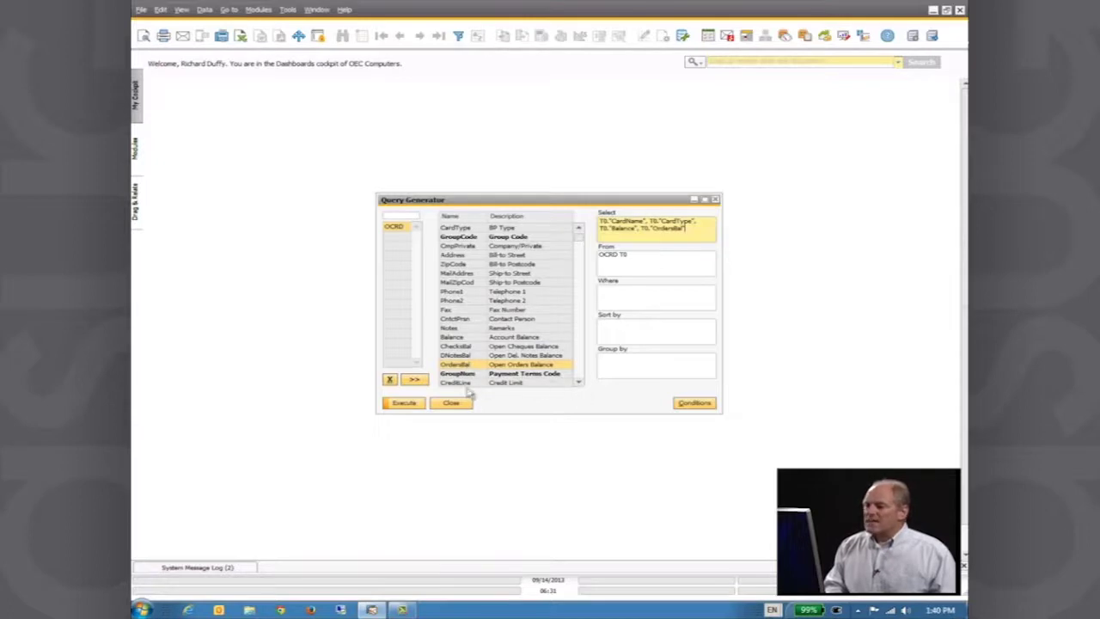
double_click(461, 383)
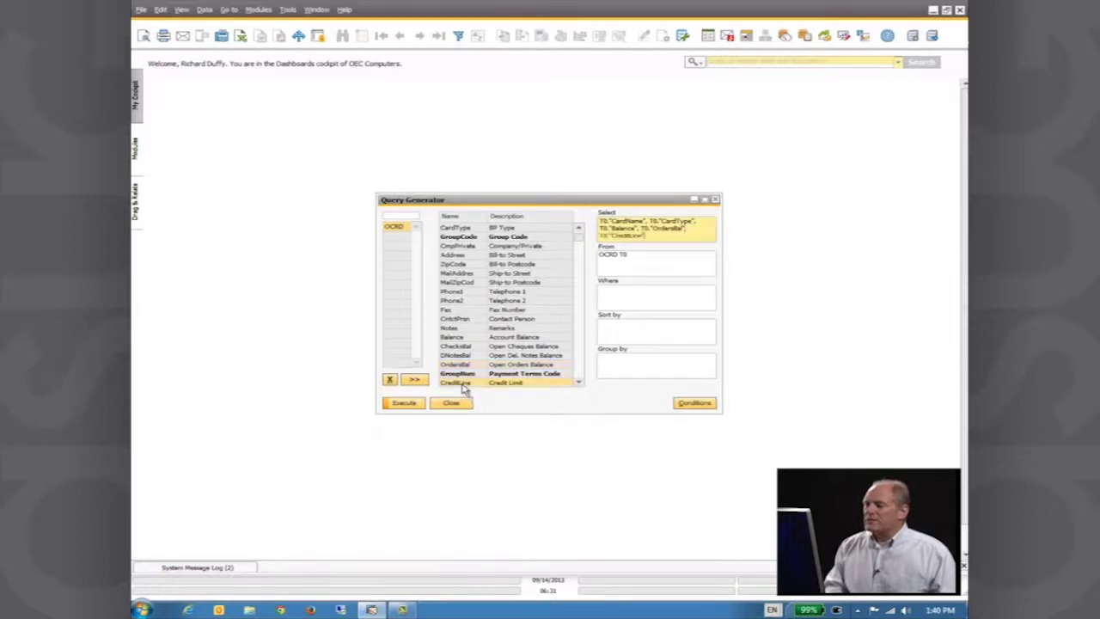
Sort the OCRD field list by description and add the Sales Employee Code field, SlpCode, to the Select clause.
click(579, 383)
click(579, 383)
click(579, 384)
click(579, 383)
click(579, 383)
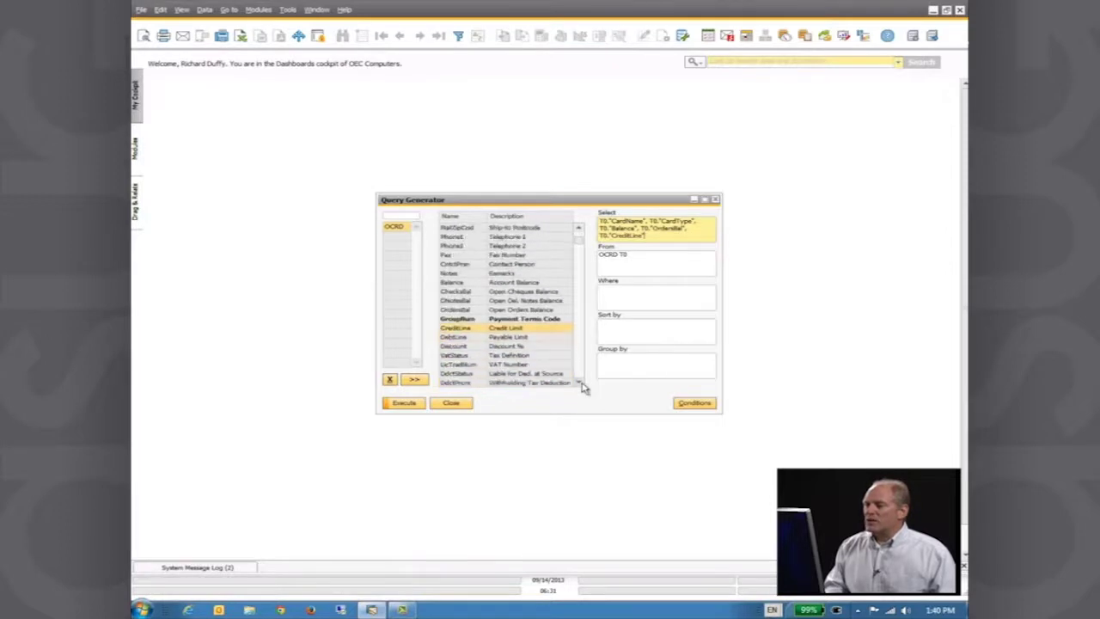
click(579, 383)
click(579, 383)
click(579, 383)
click(579, 383)
click(579, 383)
click(579, 384)
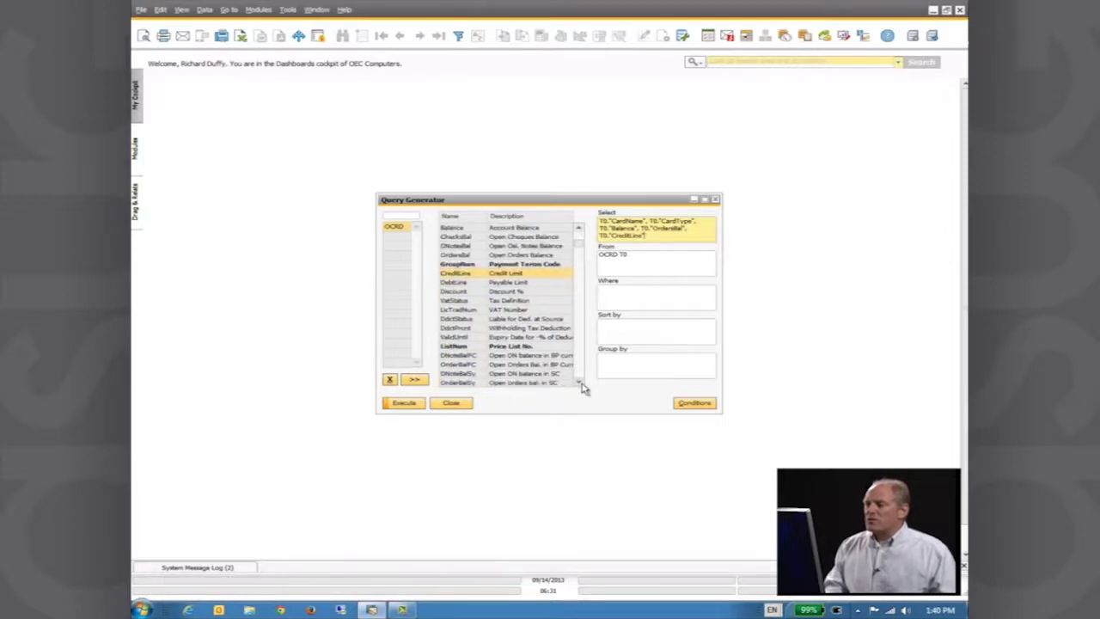
click(579, 383)
click(579, 383)
click(579, 383)
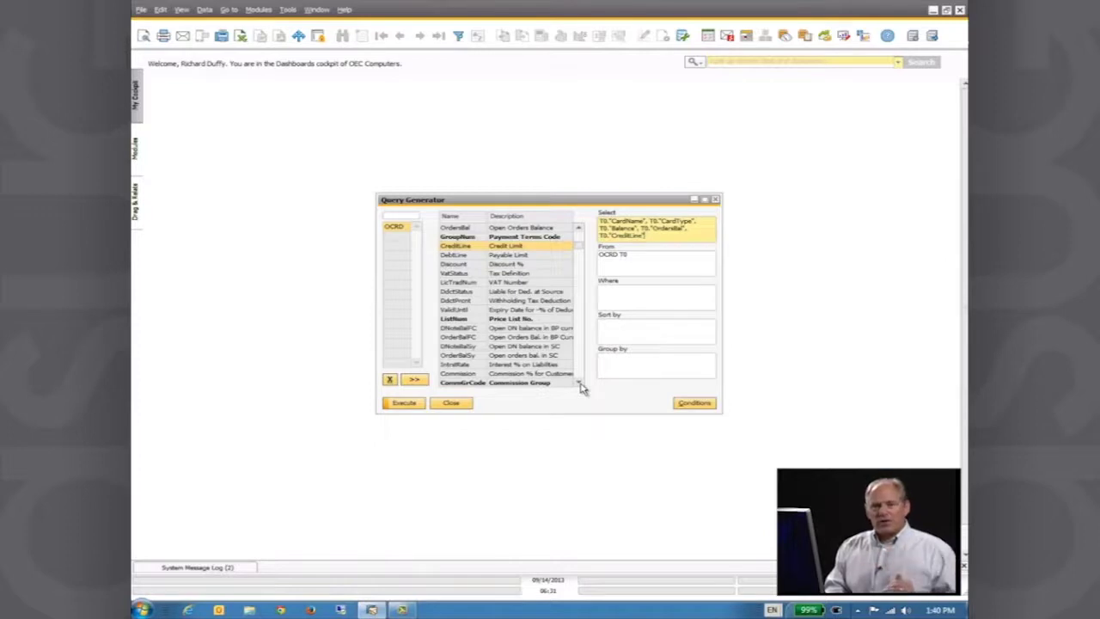
double_click(528, 217)
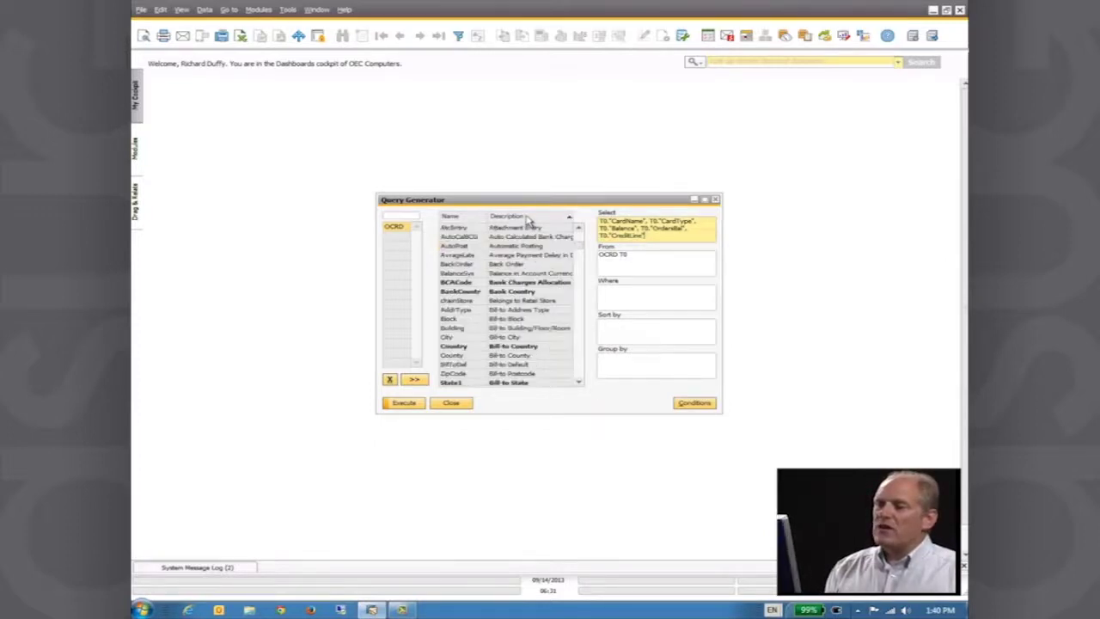
double_click(469, 218)
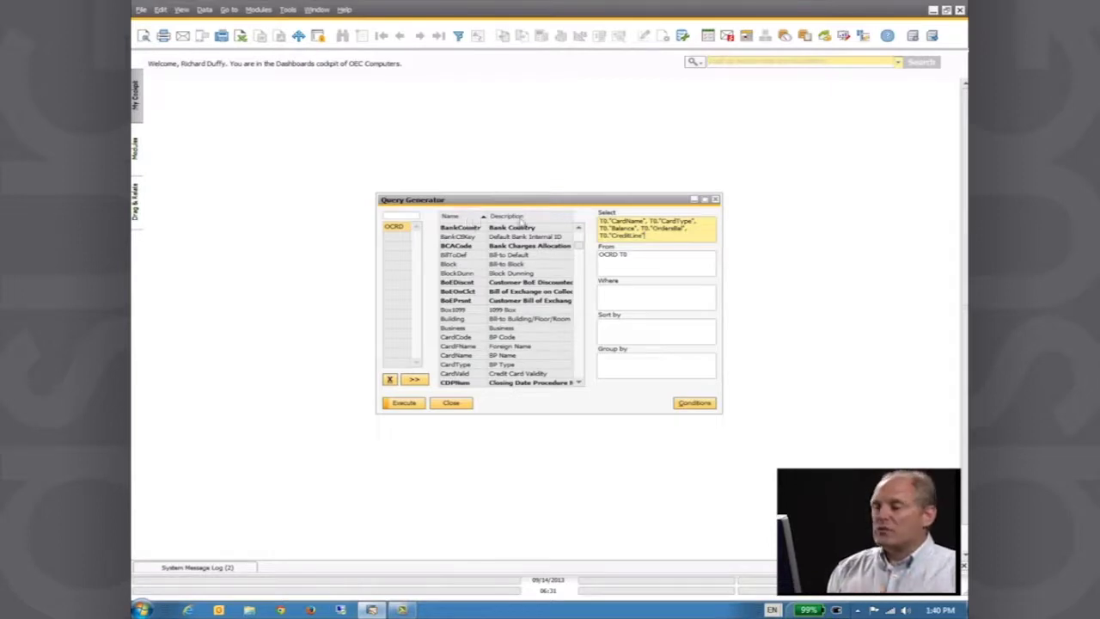
click(531, 216)
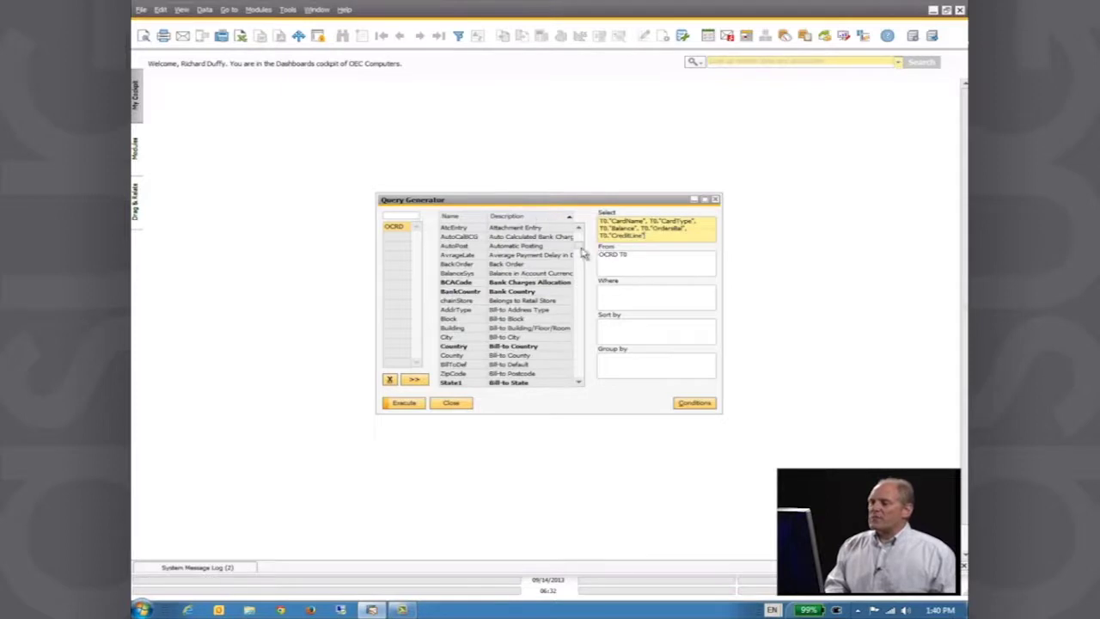
drag(582, 251, 599, 366)
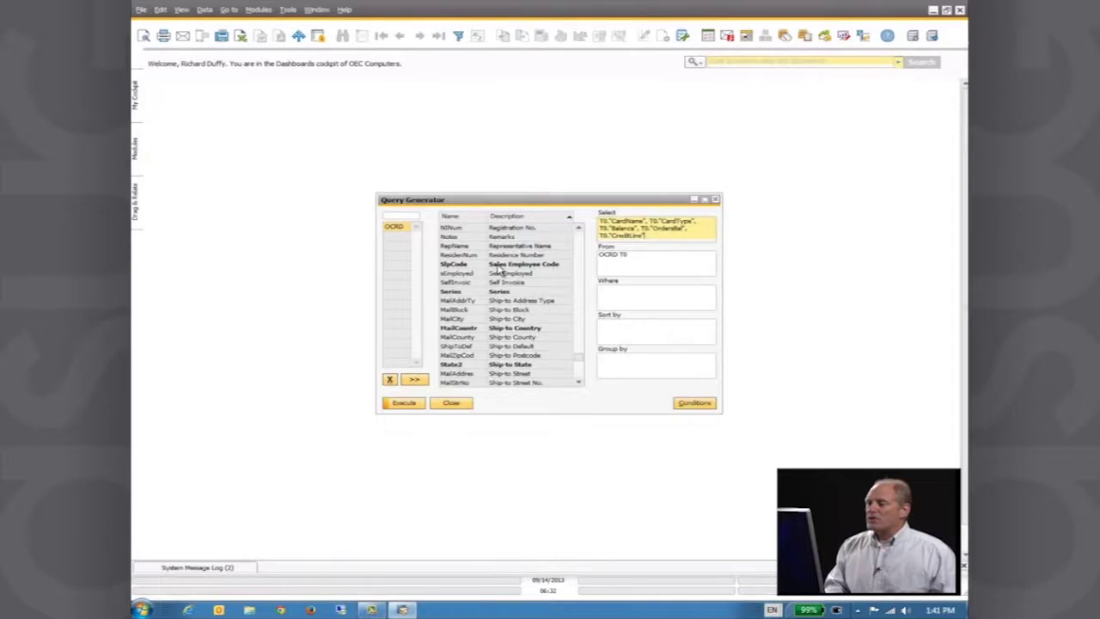
double_click(500, 266)
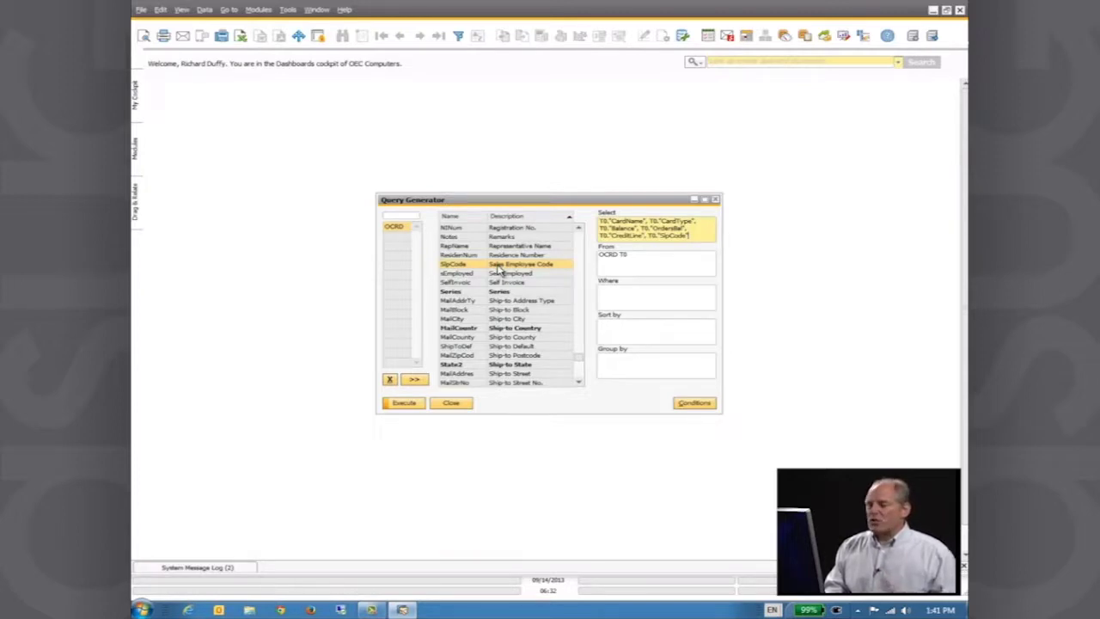
Run the query, look through the business partner rows in the preview, and return to the query definition.
click(405, 405)
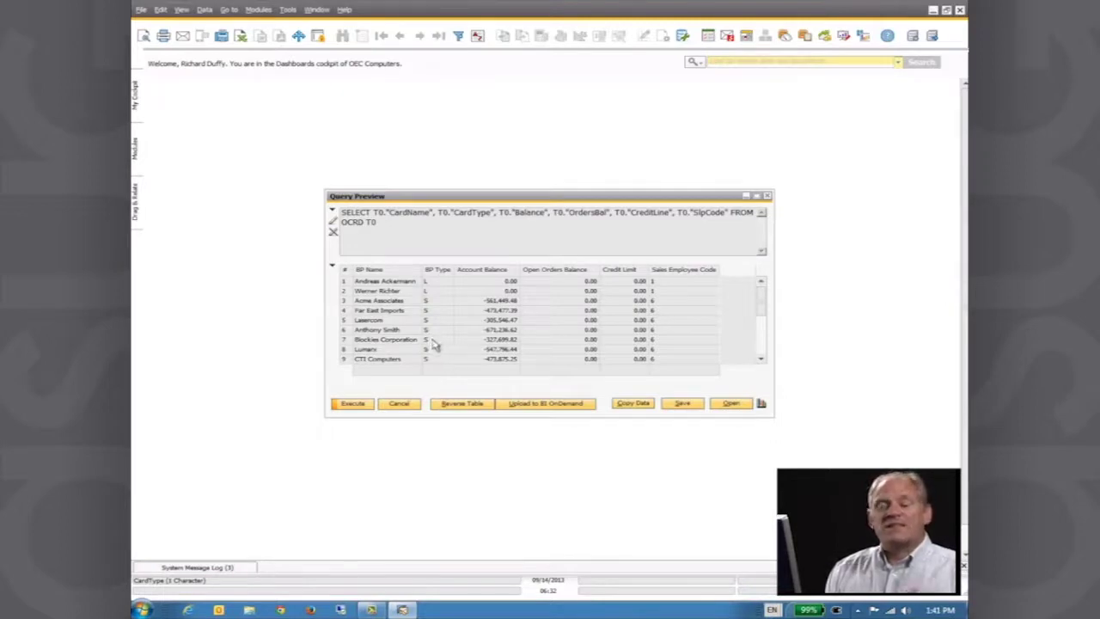
click(760, 345)
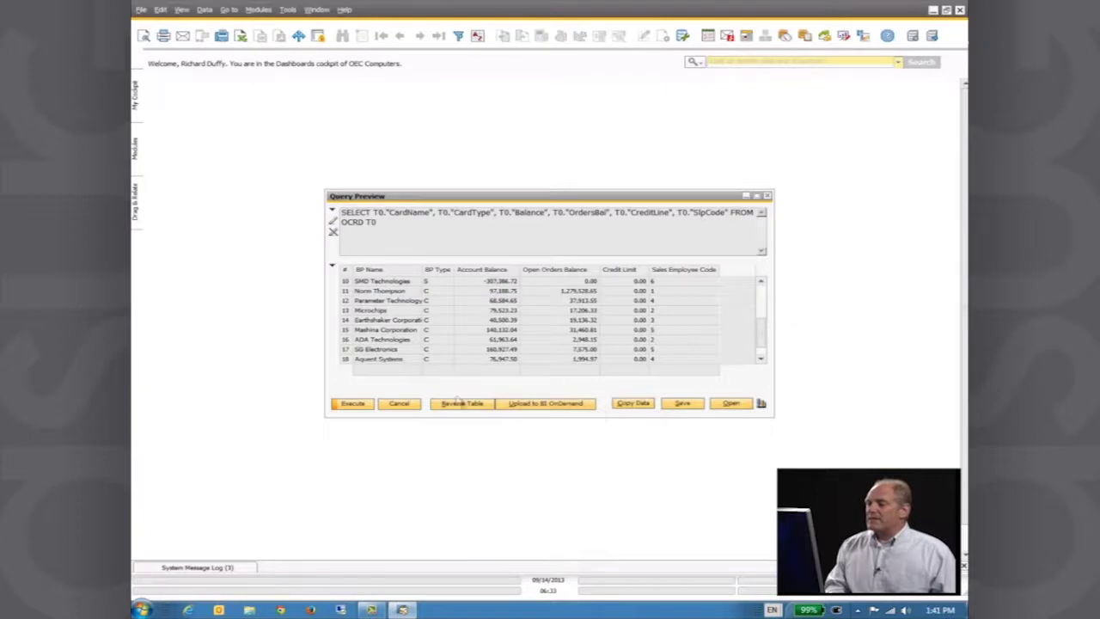
click(394, 408)
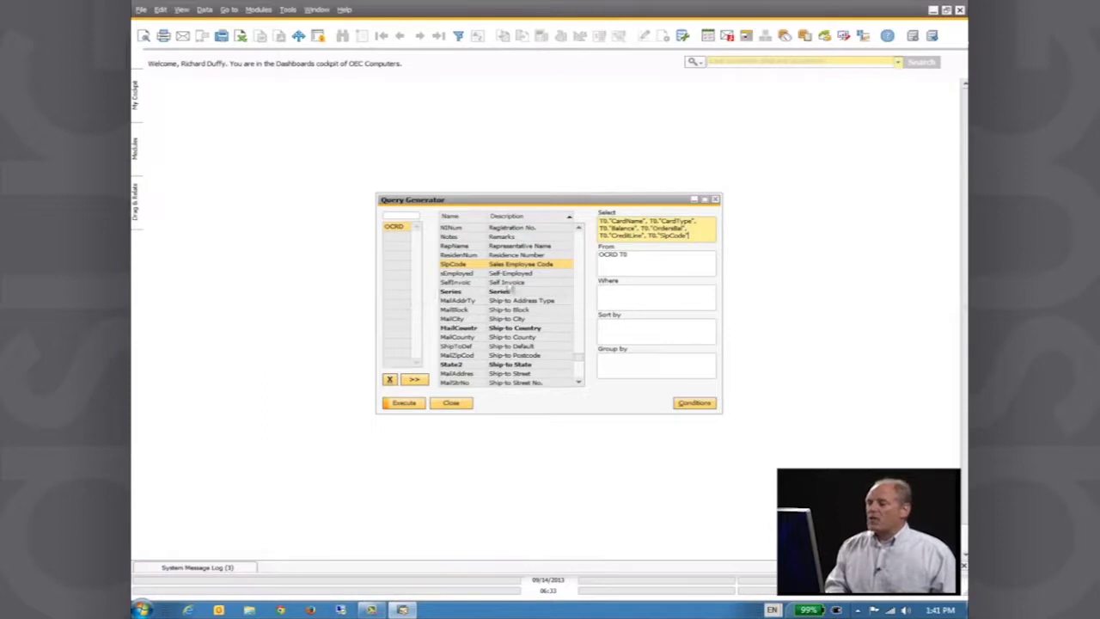
Sort the field list by name and add the Where condition T0."CardType" = 'C'.
click(610, 298)
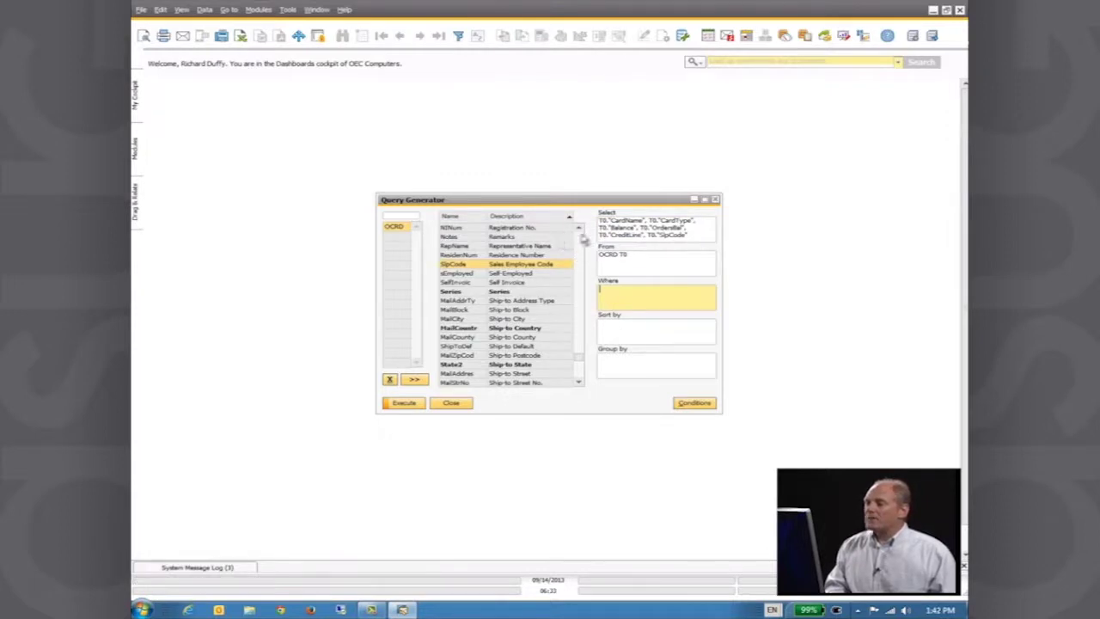
scroll(581, 238, up, 15)
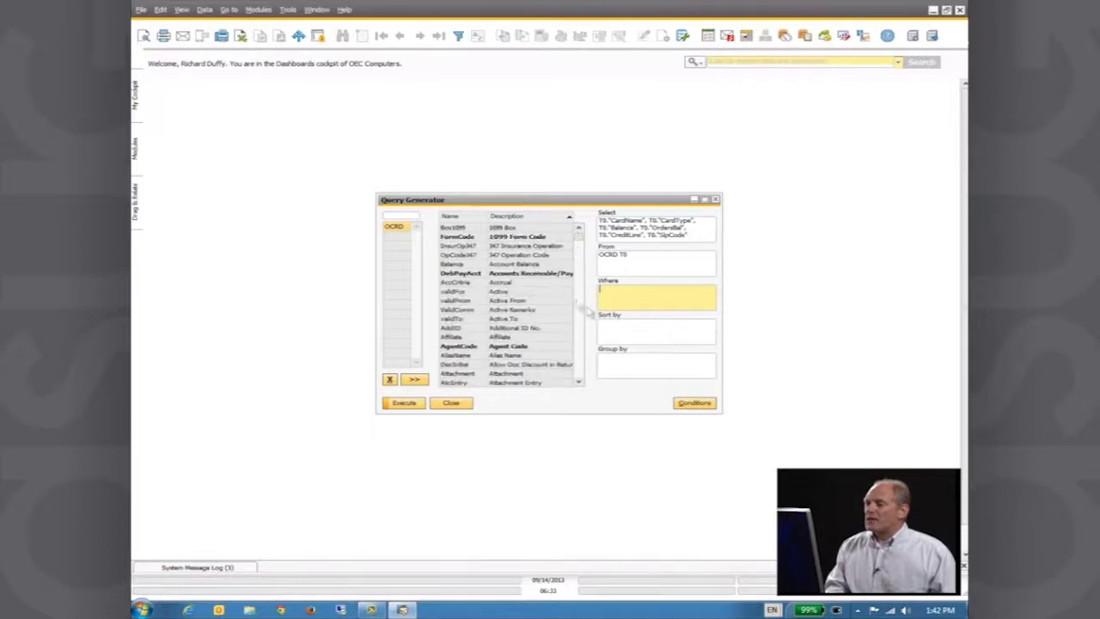
click(461, 218)
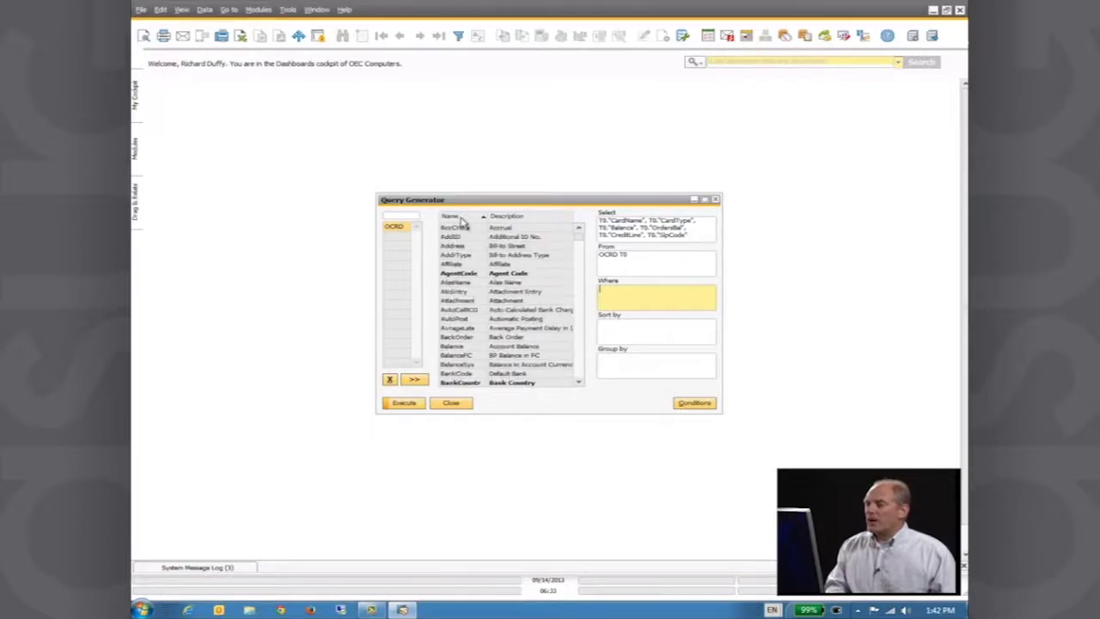
click(578, 364)
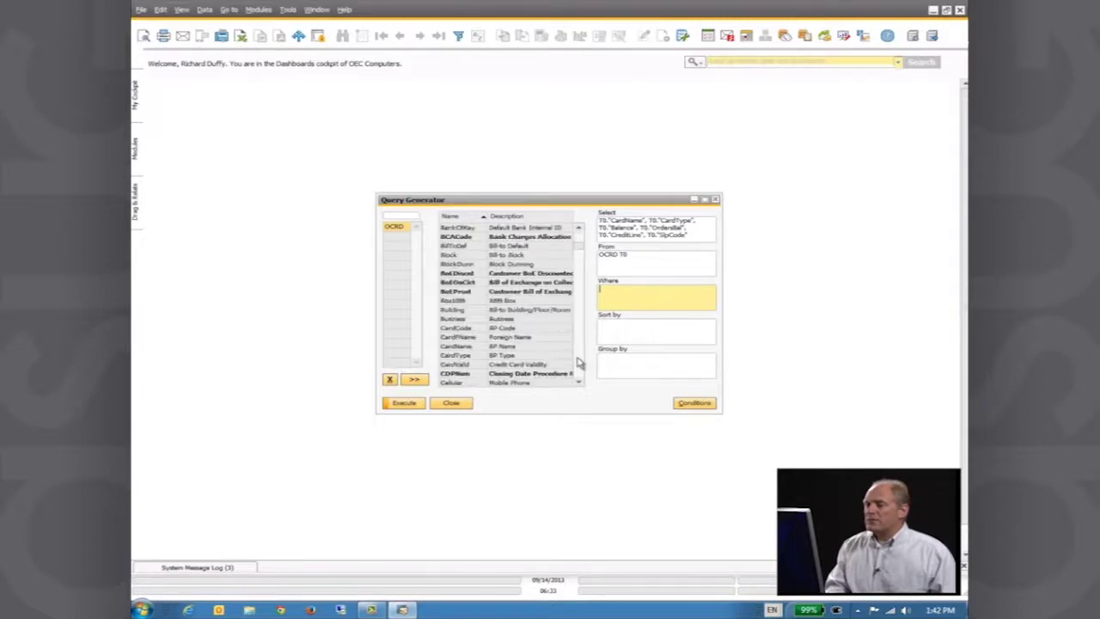
double_click(455, 355)
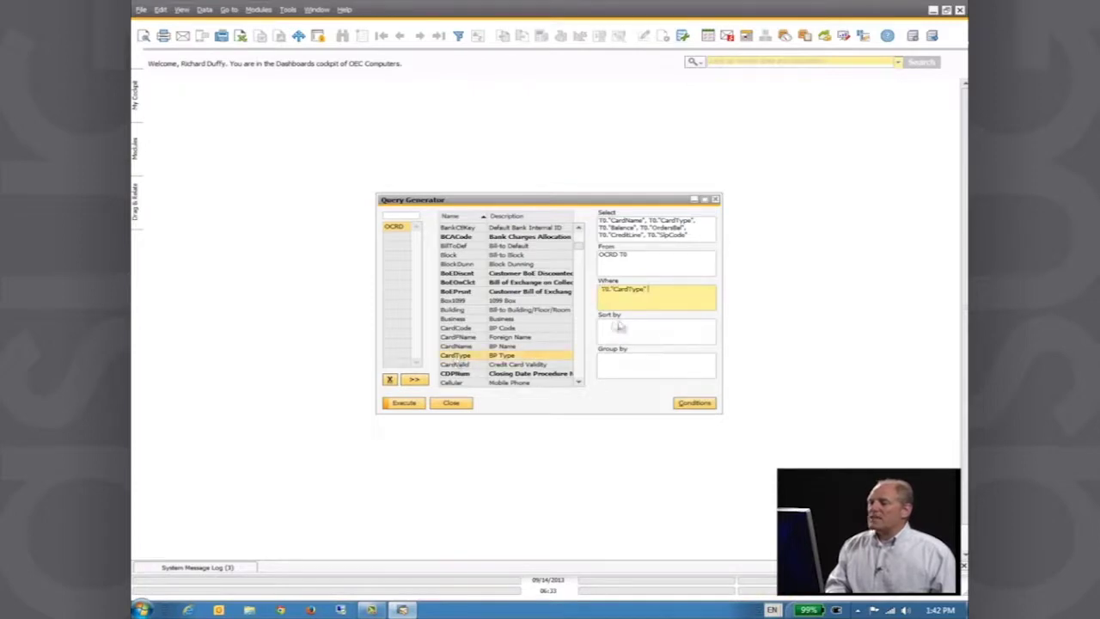
click(649, 308)
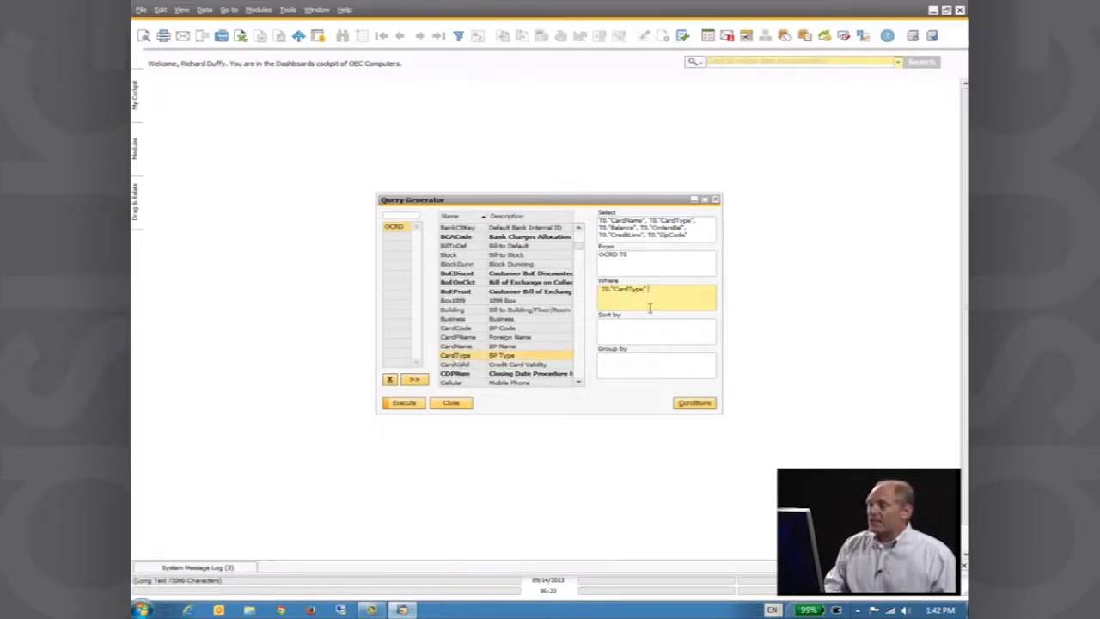
text(=)
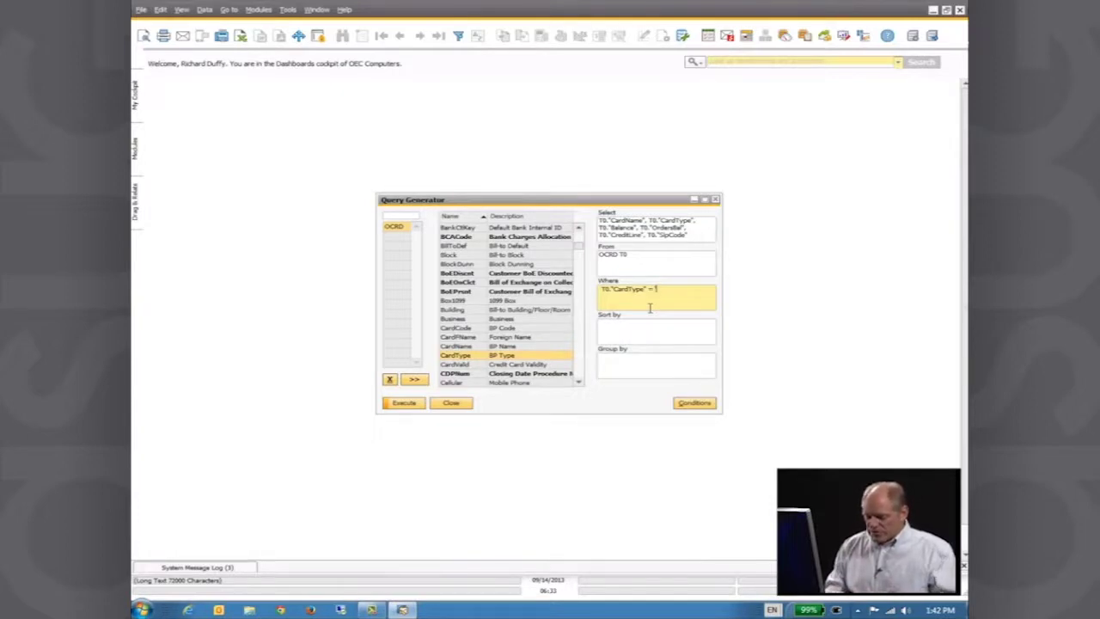
text(C)
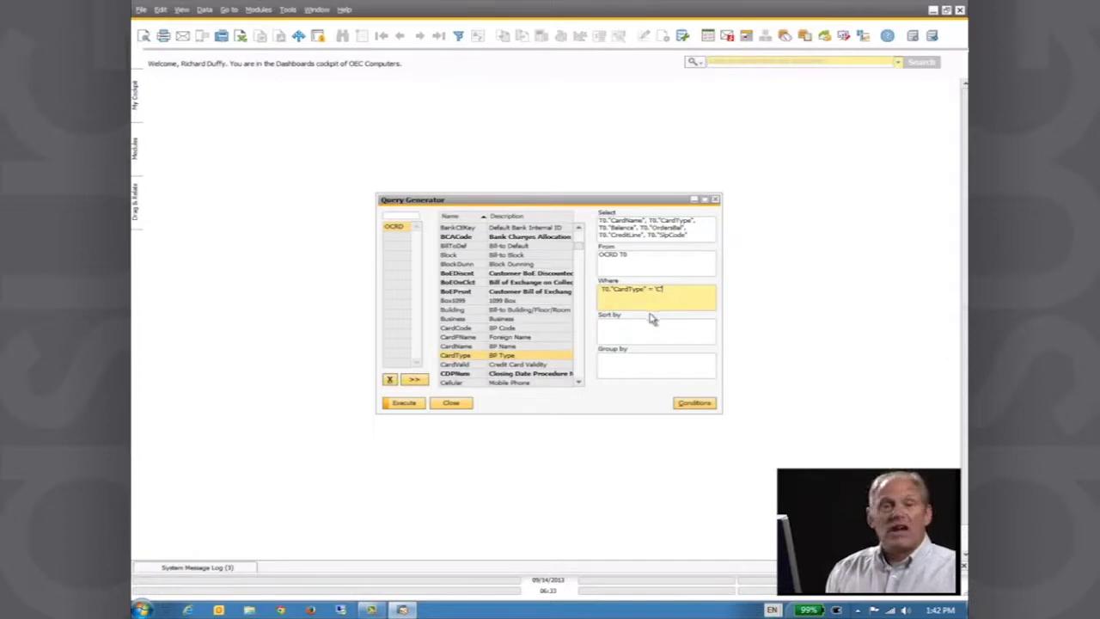
Run the query with the card type filter, check the preview, and return to the query definition.
click(421, 408)
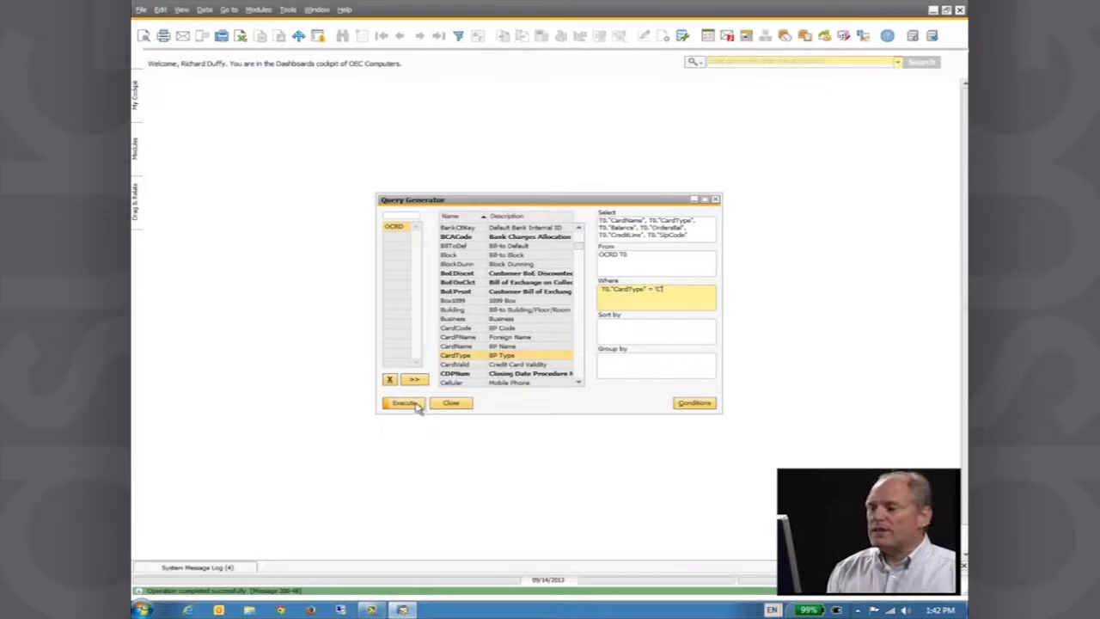
click(421, 408)
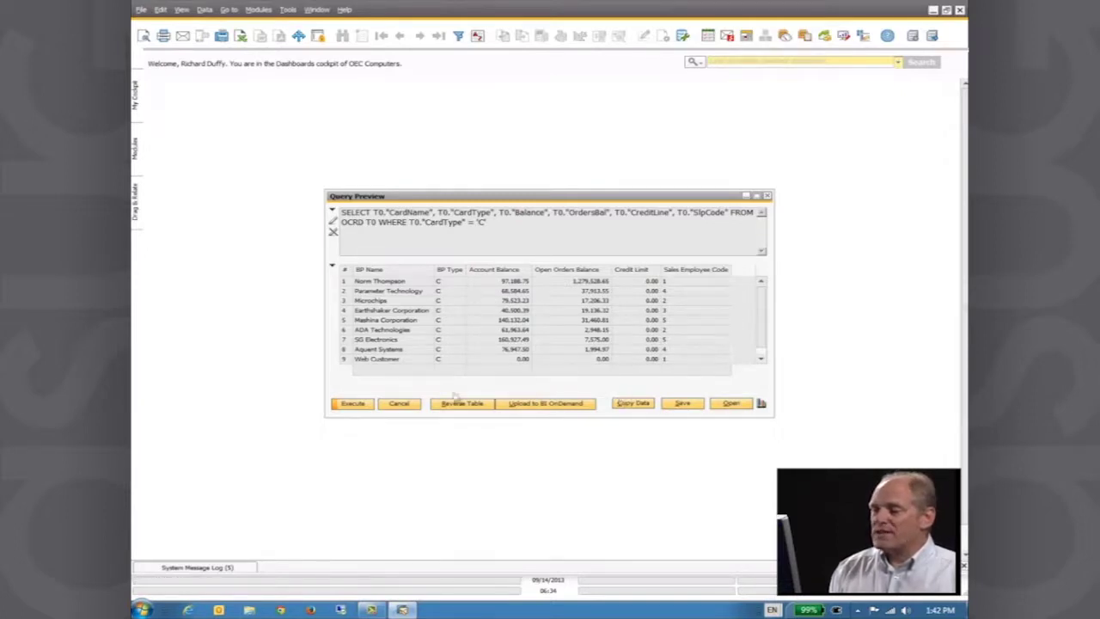
click(398, 404)
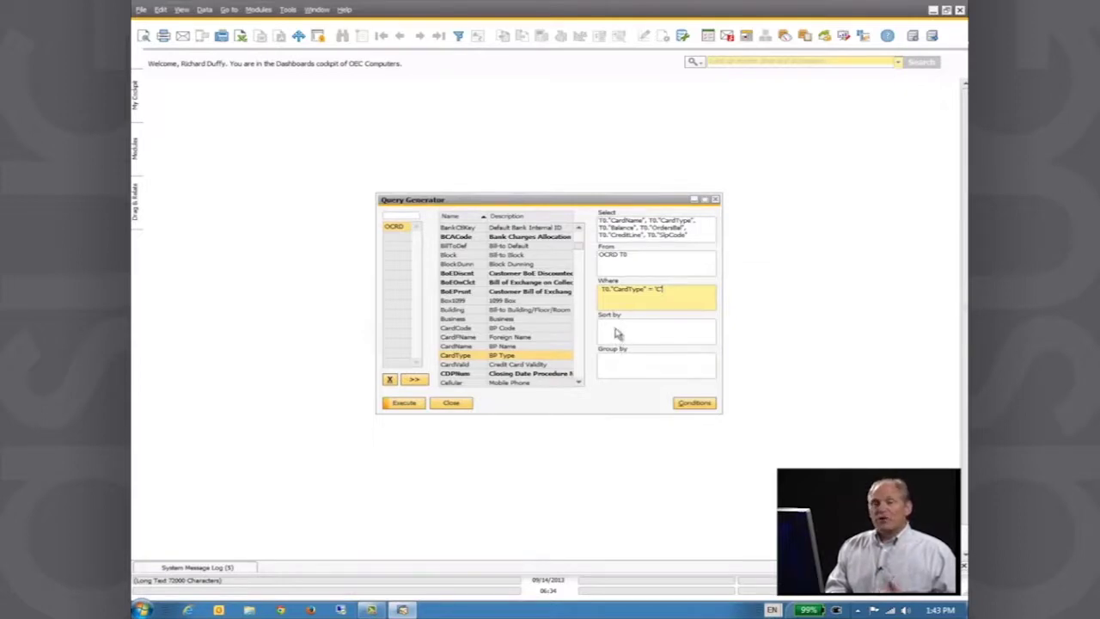
Set the query to sort by CardName, preview the sorted results, and return to the query definition.
click(615, 332)
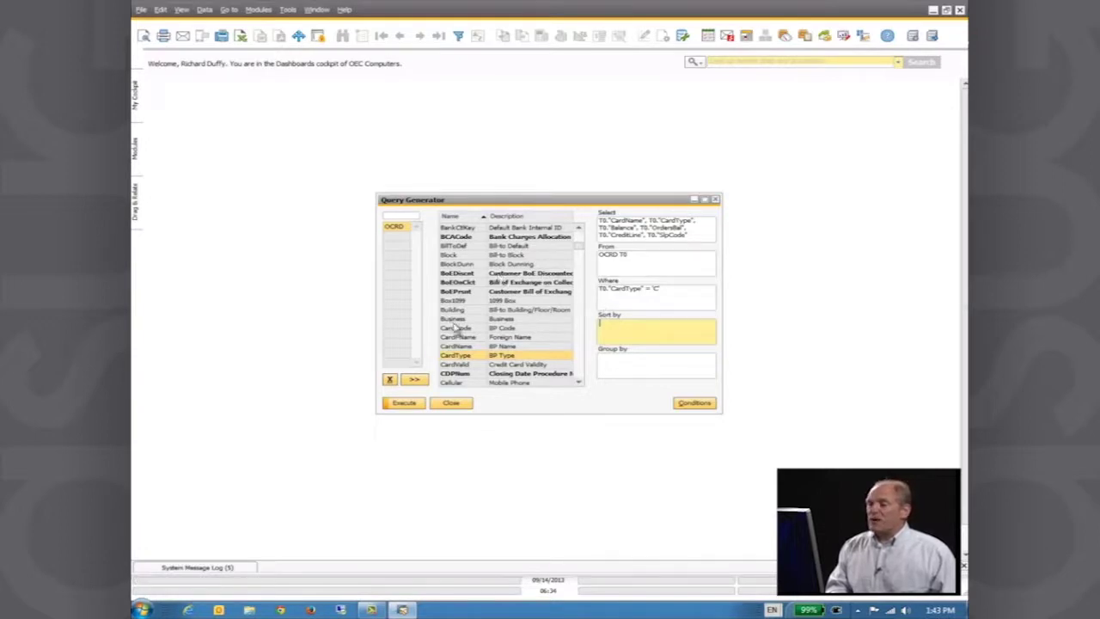
double_click(462, 347)
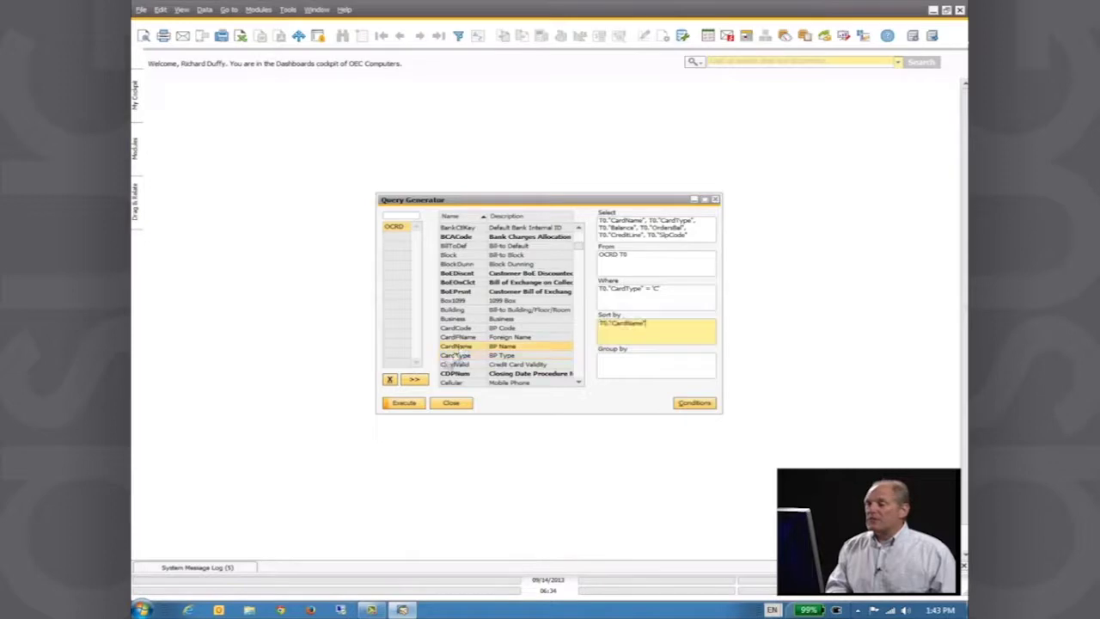
click(404, 403)
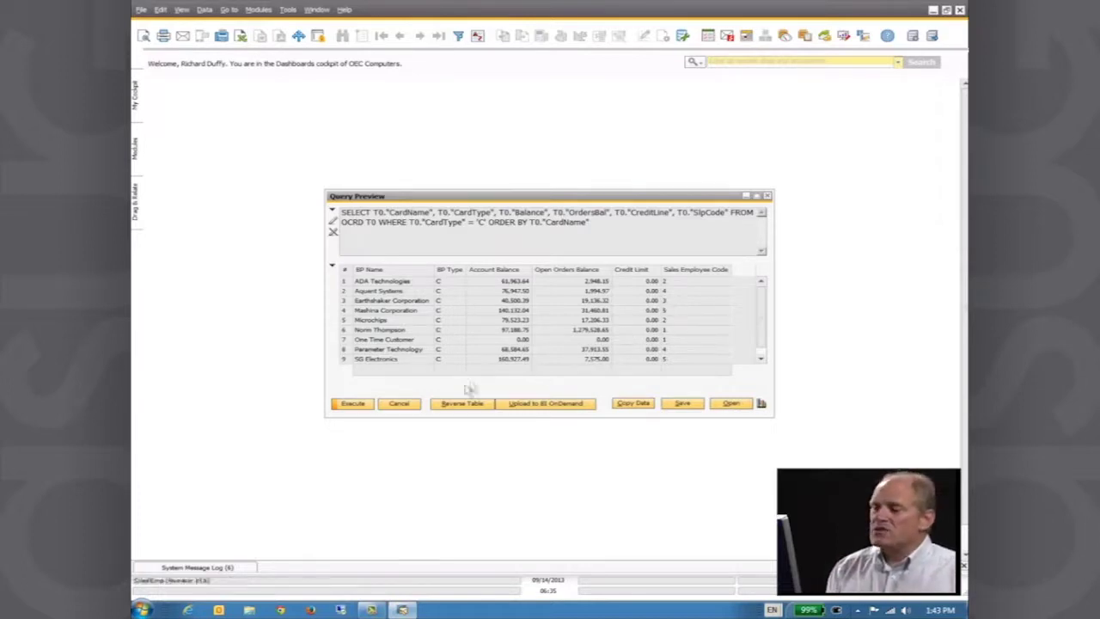
click(398, 404)
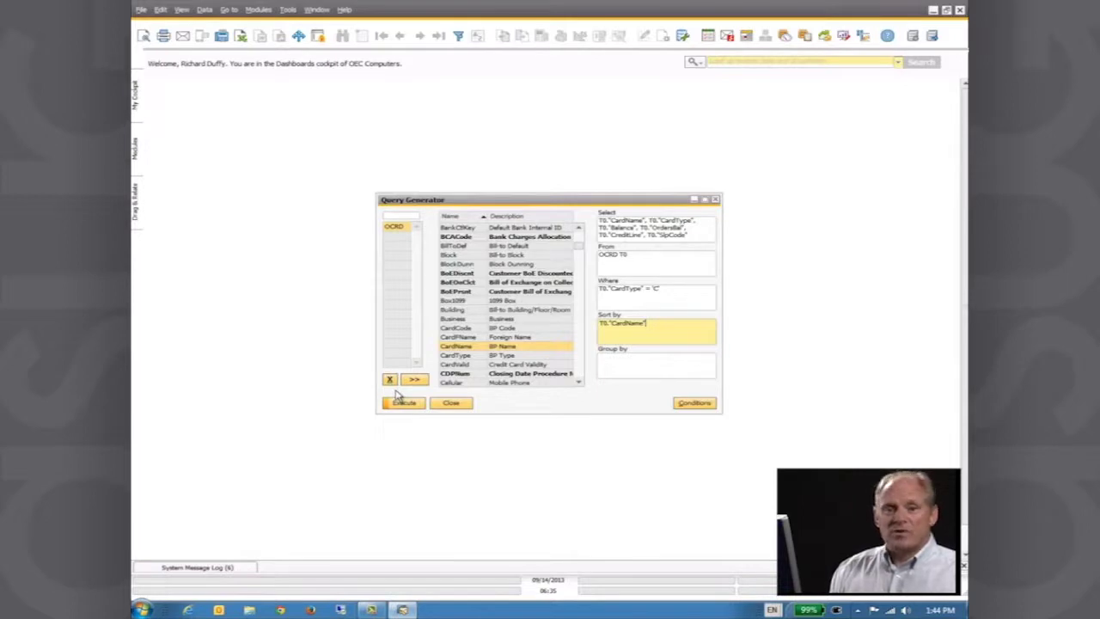
Find the Sales Employee table (OSLP) by its description and add it to the query.
click(402, 217)
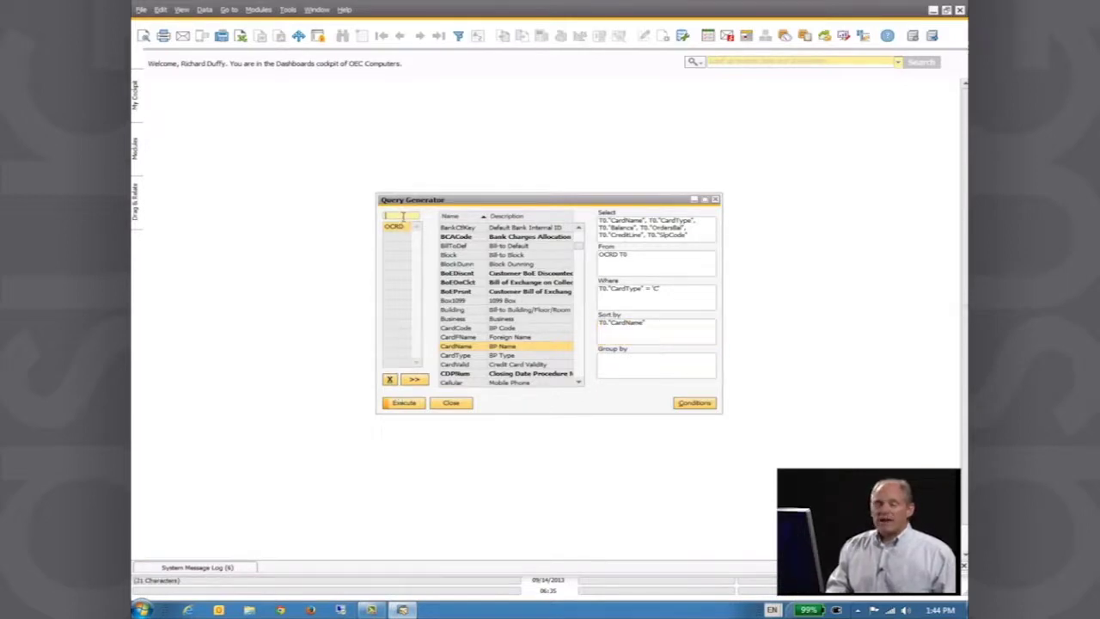
key(Tab)
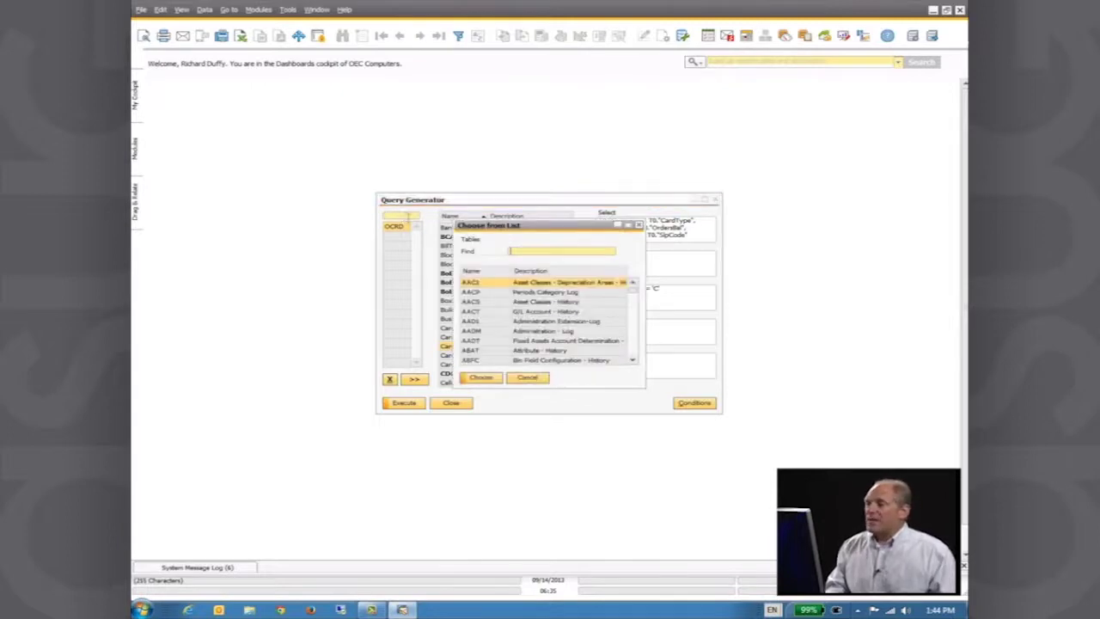
double_click(554, 272)
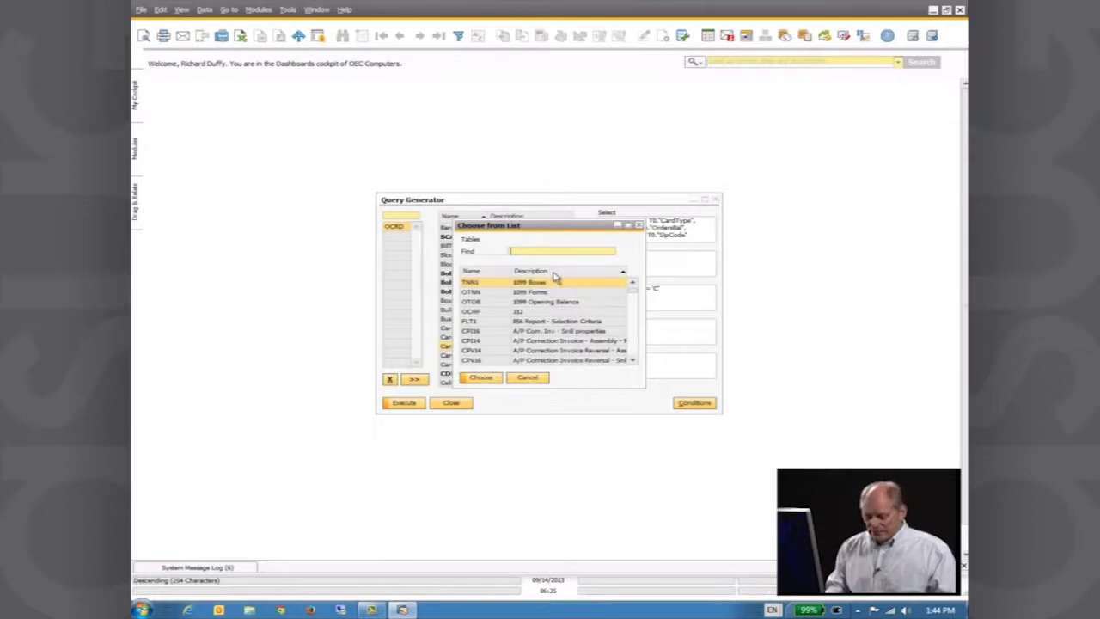
text(Sales)
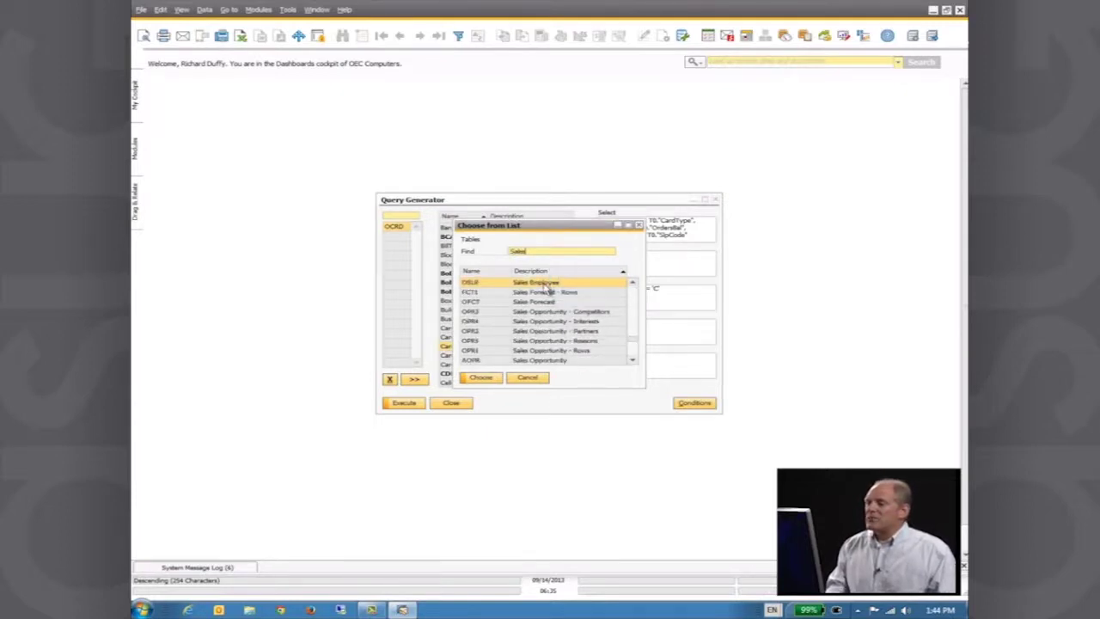
double_click(544, 282)
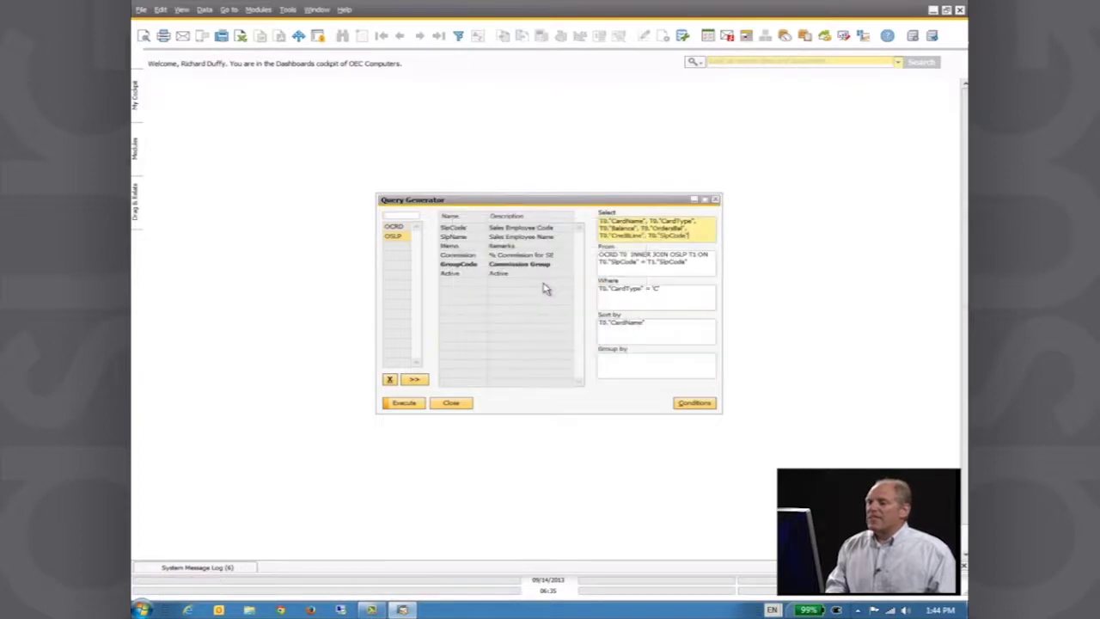
Add the SlpName field to the selection, run the query, and widen the preview to show the sales employee name column.
click(459, 239)
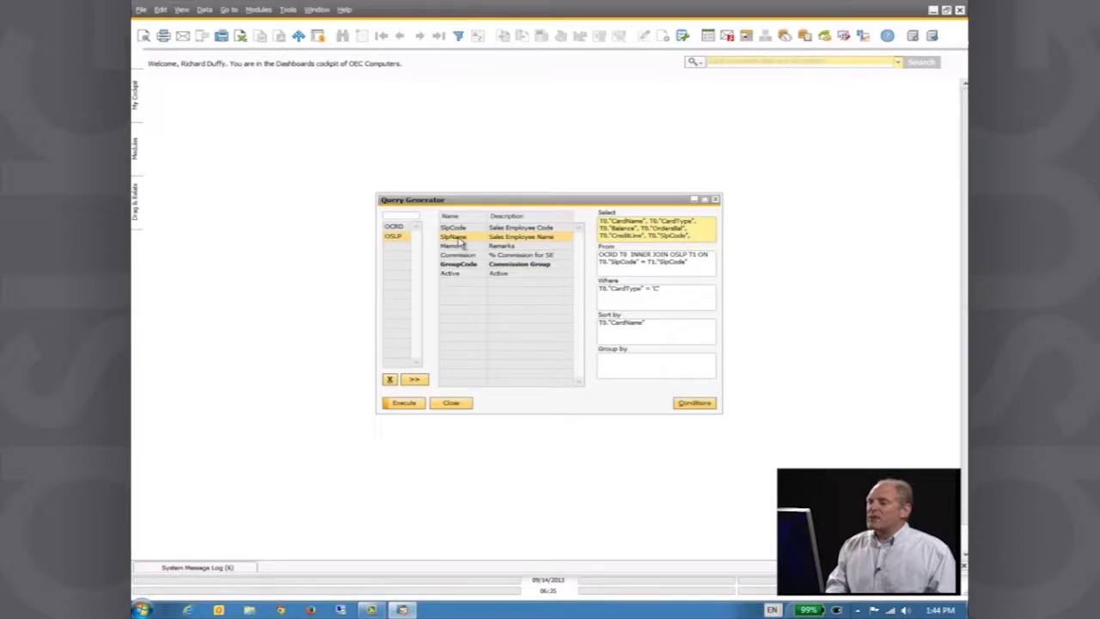
click(417, 404)
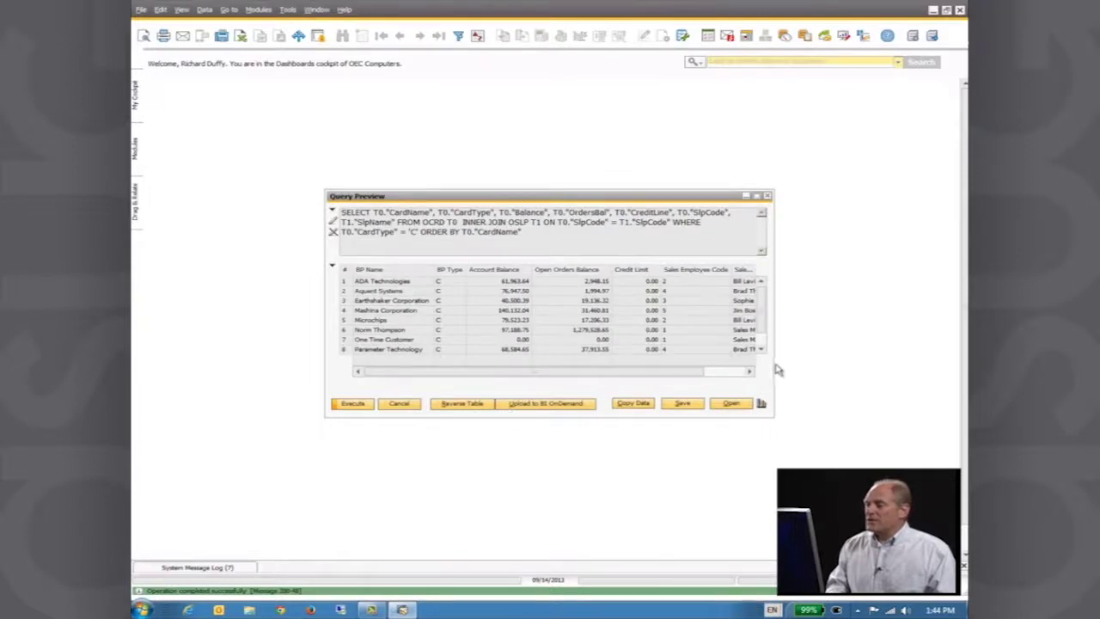
drag(776, 364, 822, 364)
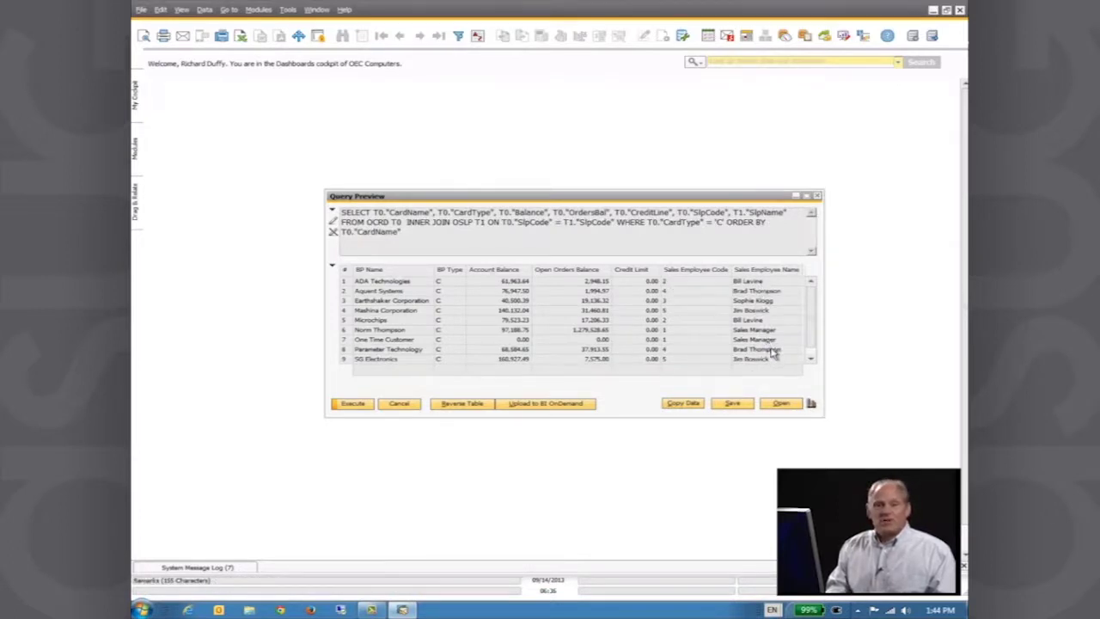
Start saving the query and enter Customer Info as the query name.
click(742, 404)
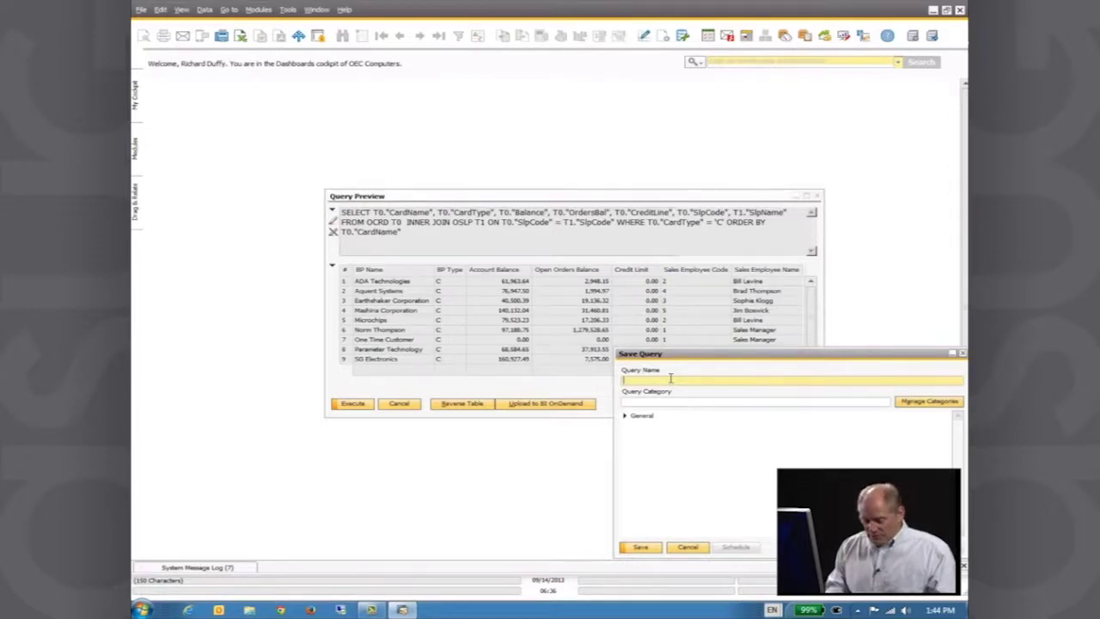
text(Cu)
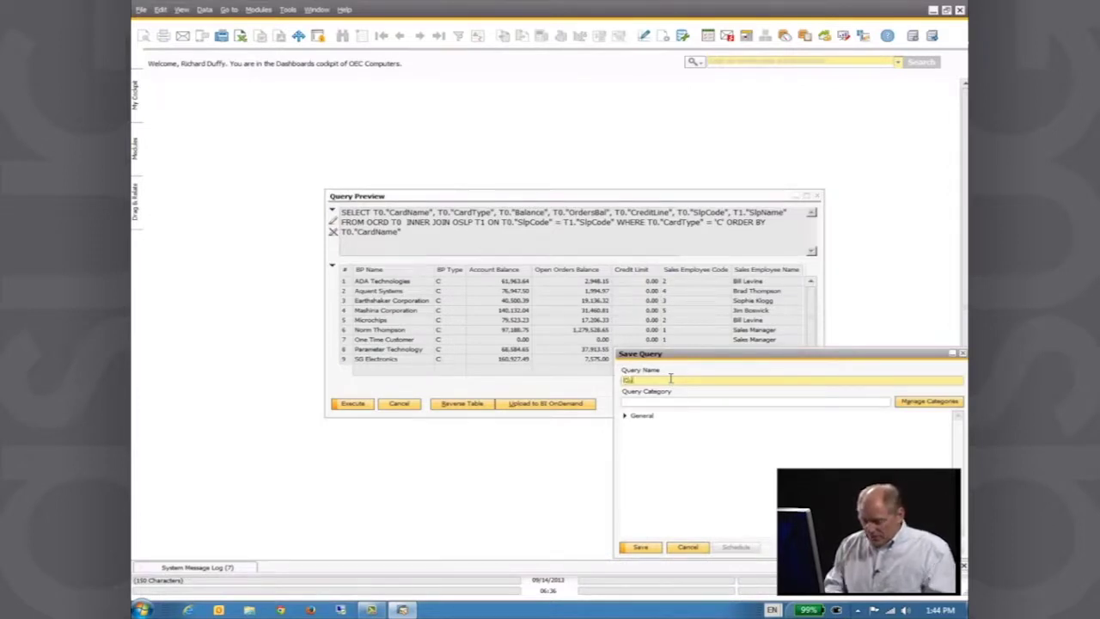
text(stomer)
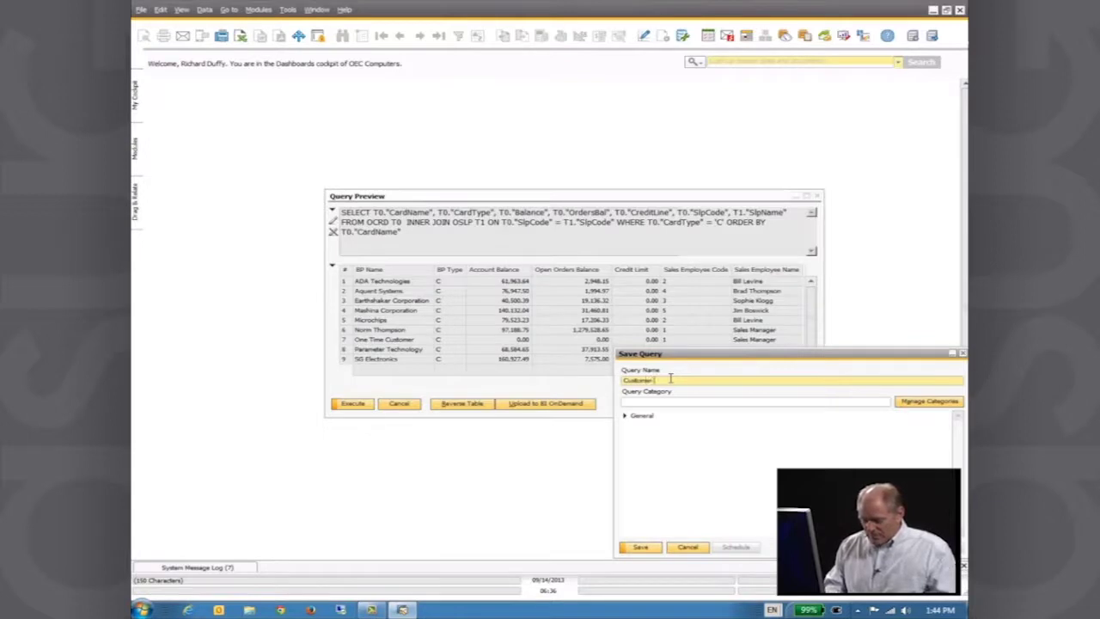
text( Info)
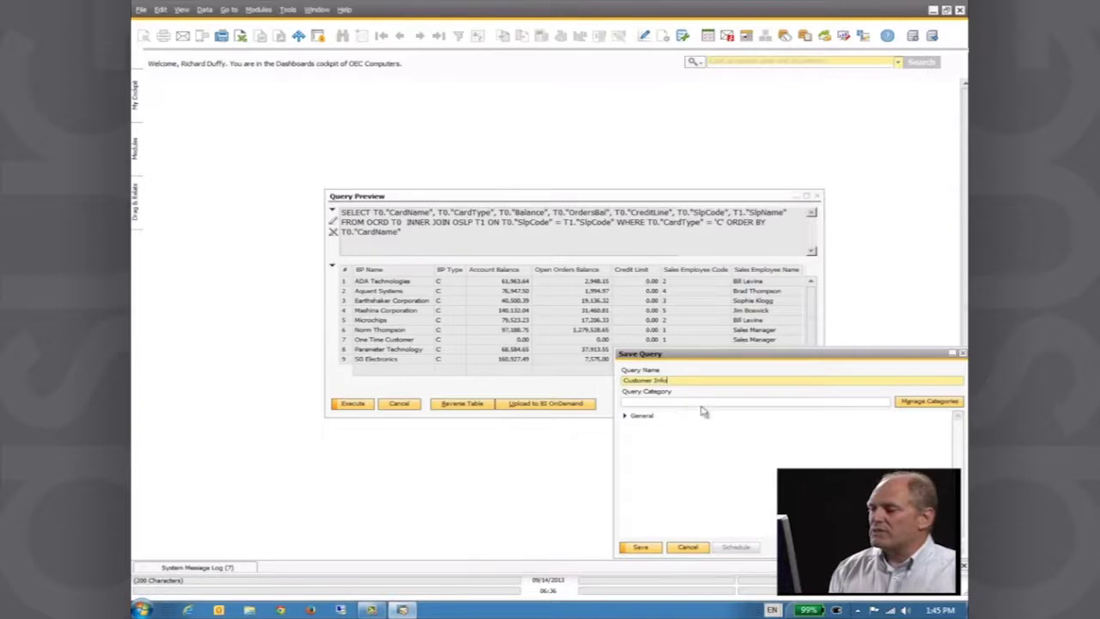
Create a query category named Customer Queries with all authorisation groups selected.
click(917, 401)
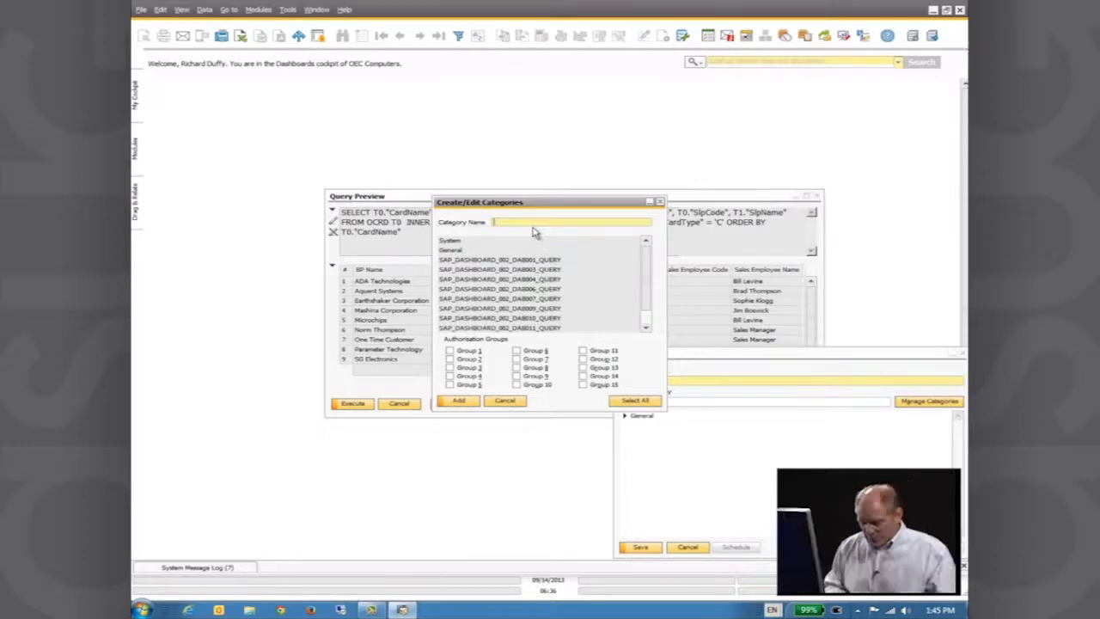
text(Custo)
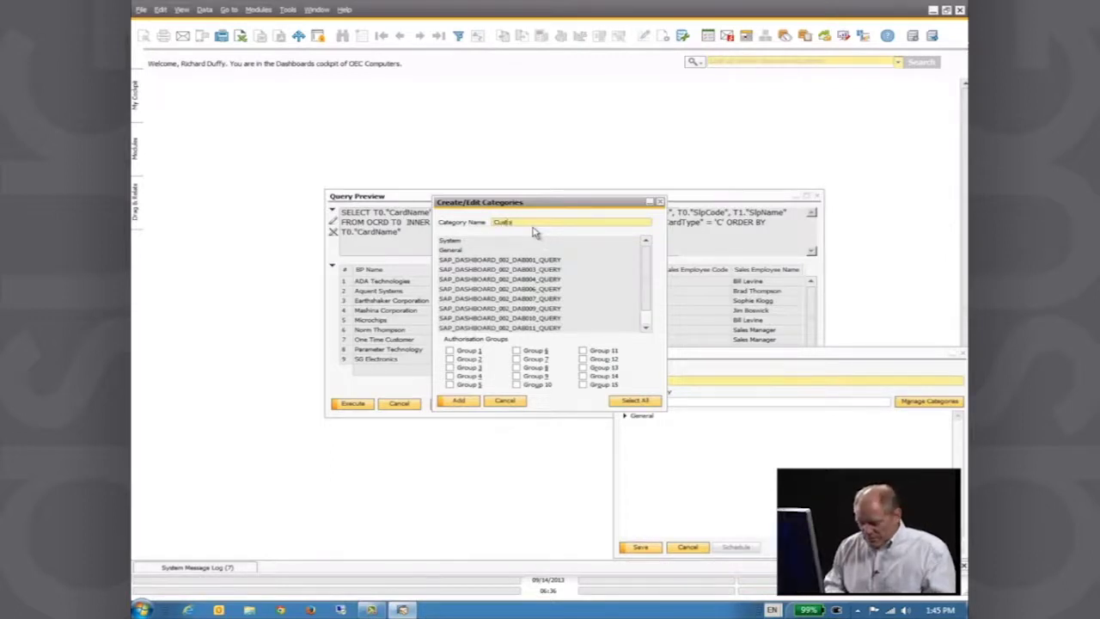
text(mer Queries)
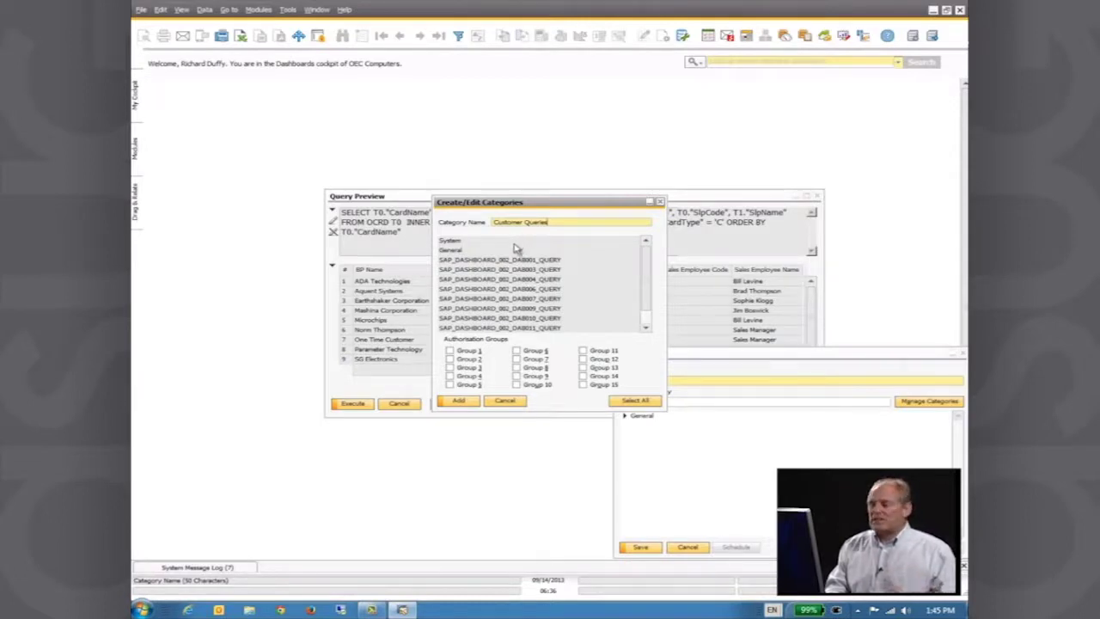
click(633, 402)
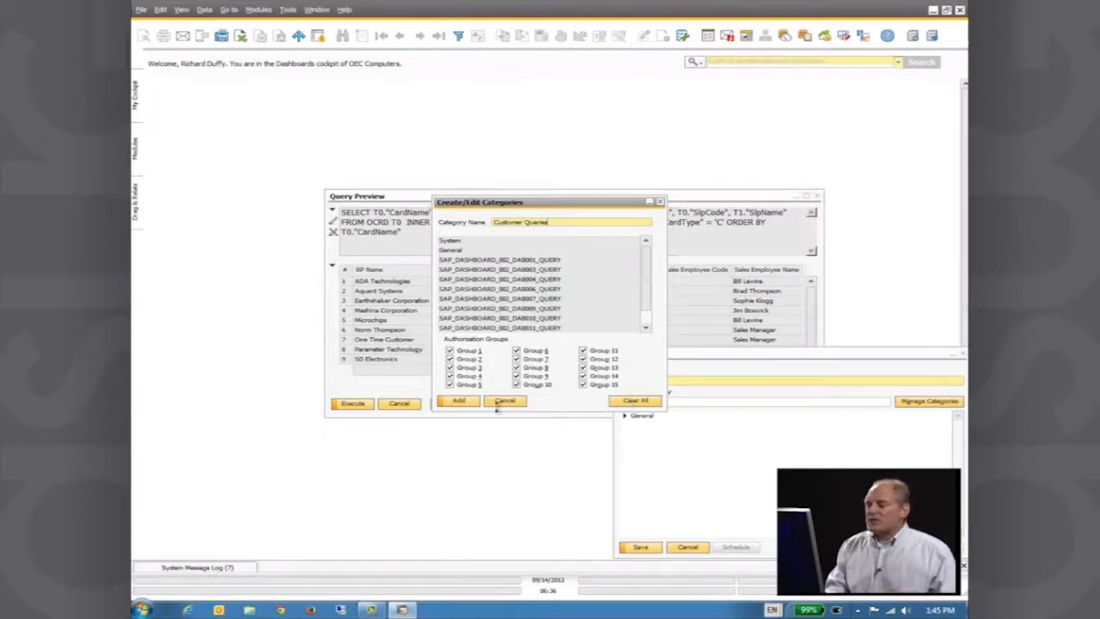
click(462, 401)
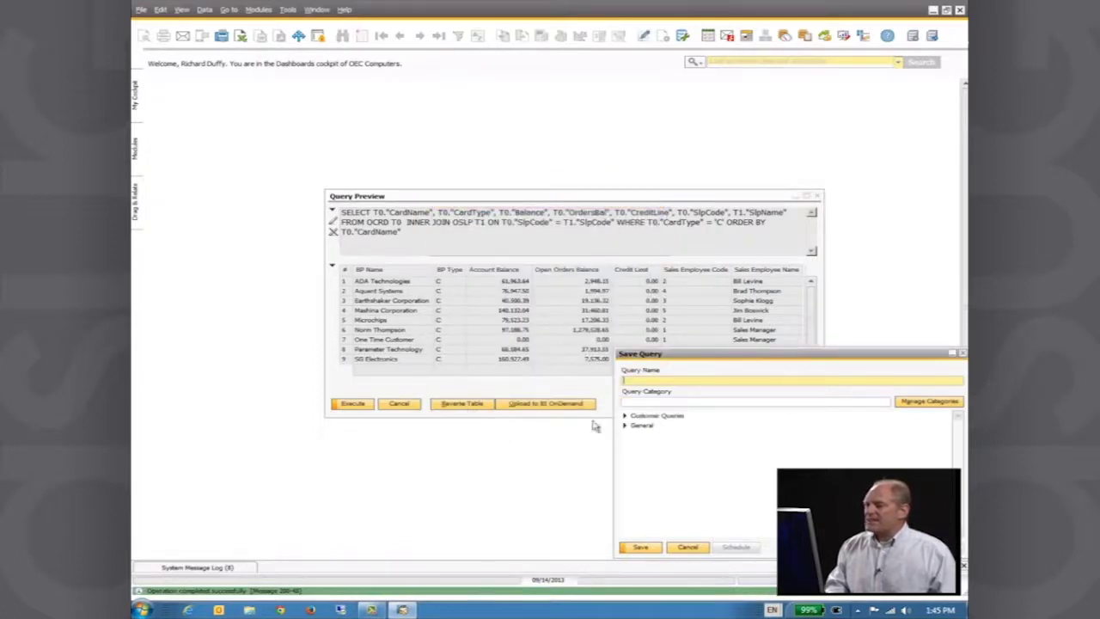
Save the query as Customer Info in the Customer Queries category, and close the preview and the query generator.
click(660, 417)
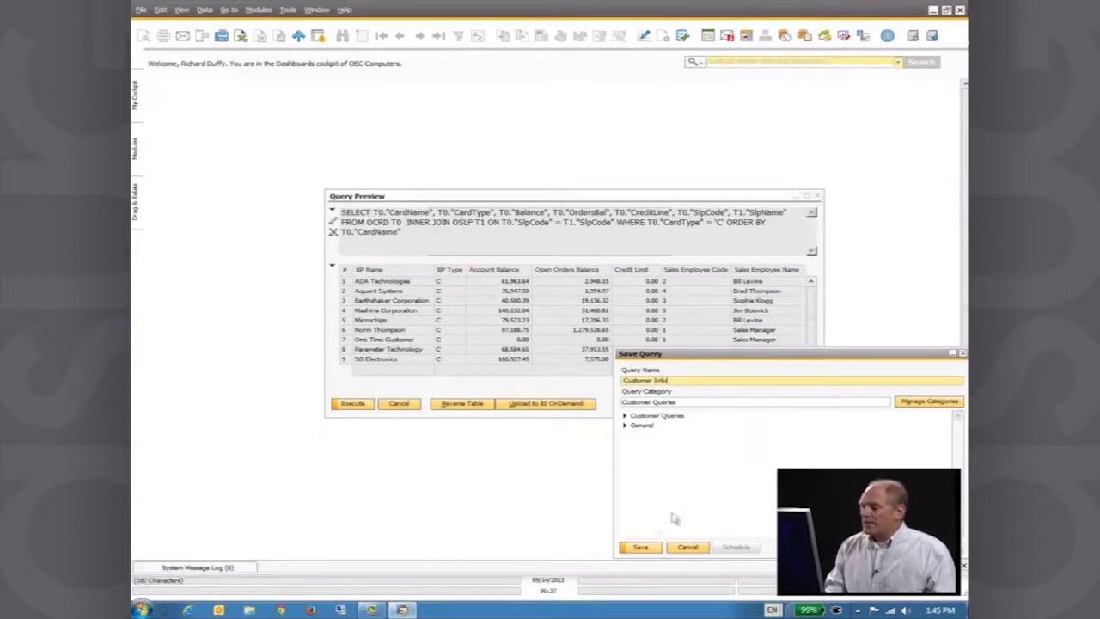
click(640, 547)
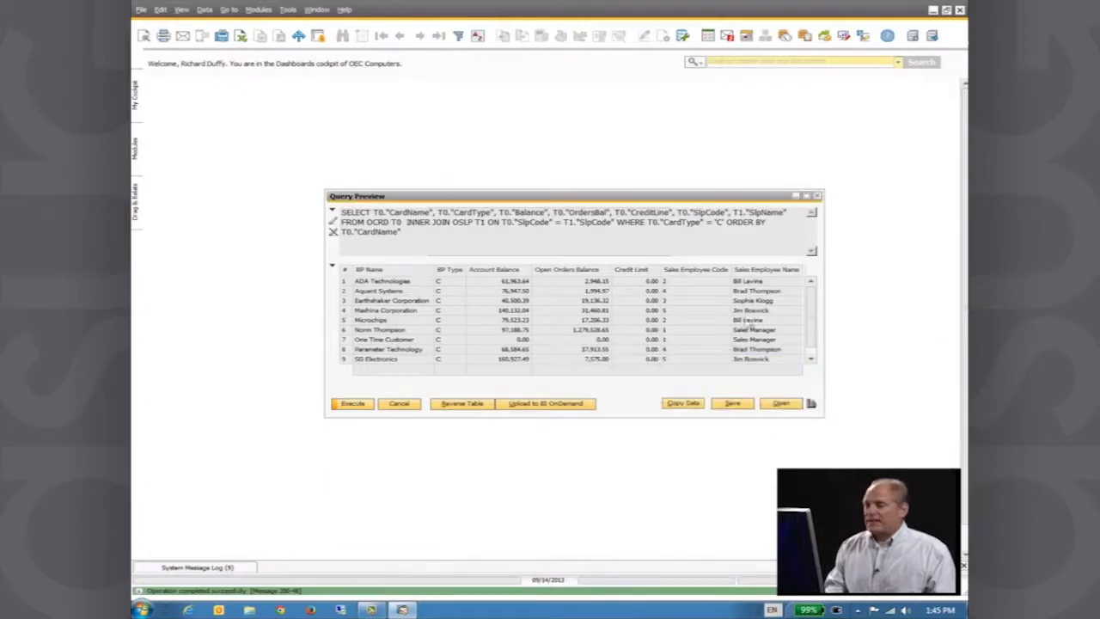
click(819, 197)
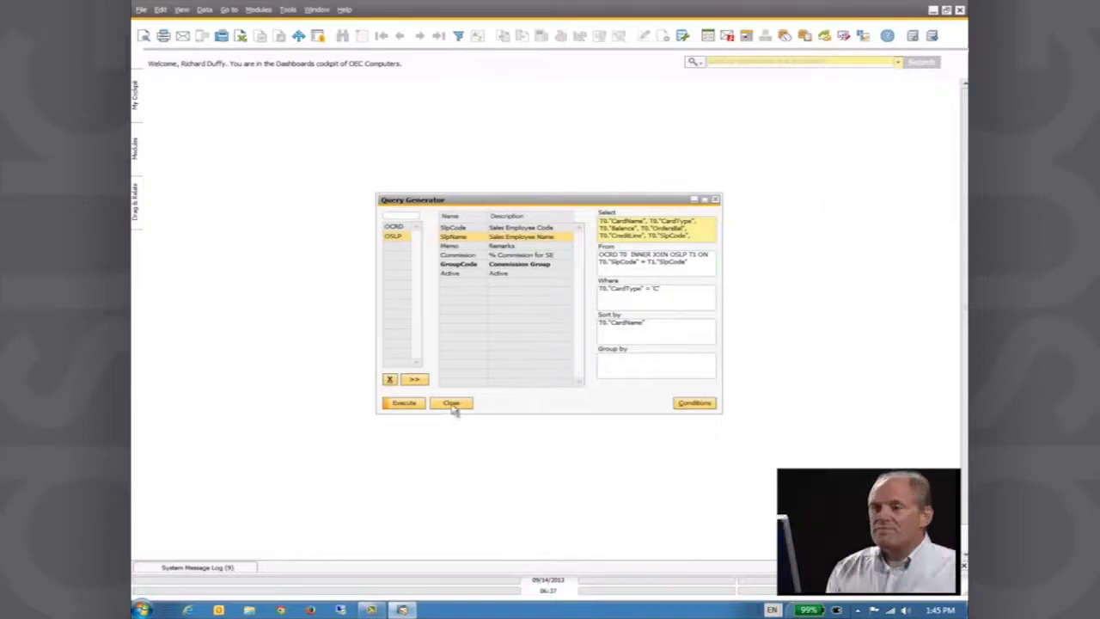
click(450, 402)
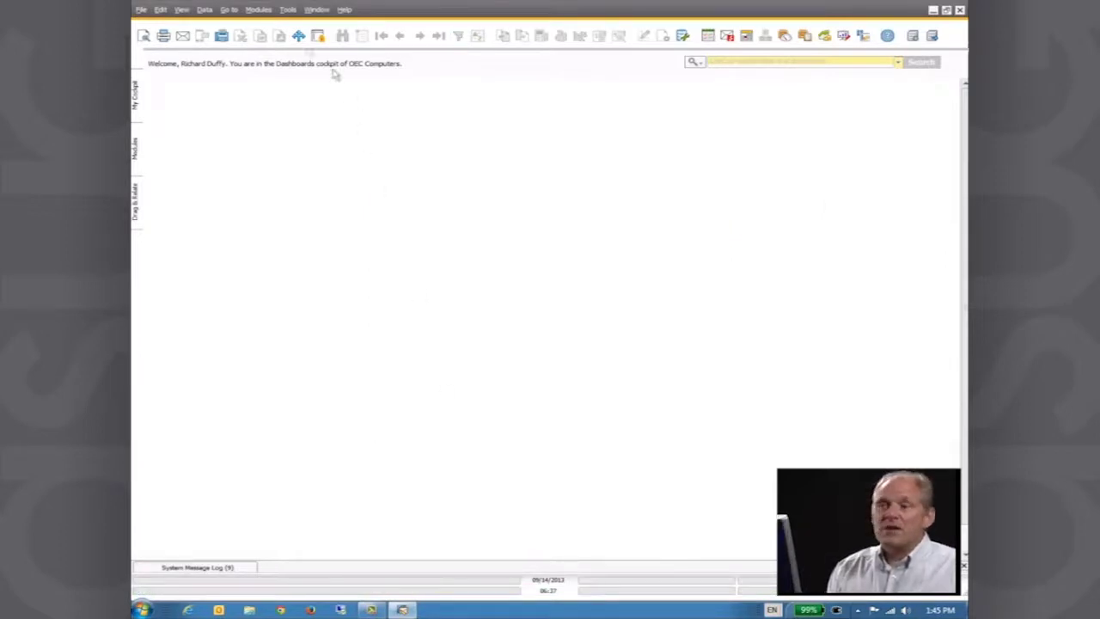
Run the saved Customer Info query from the Customer Queries user category, check its results, and close it.
click(288, 10)
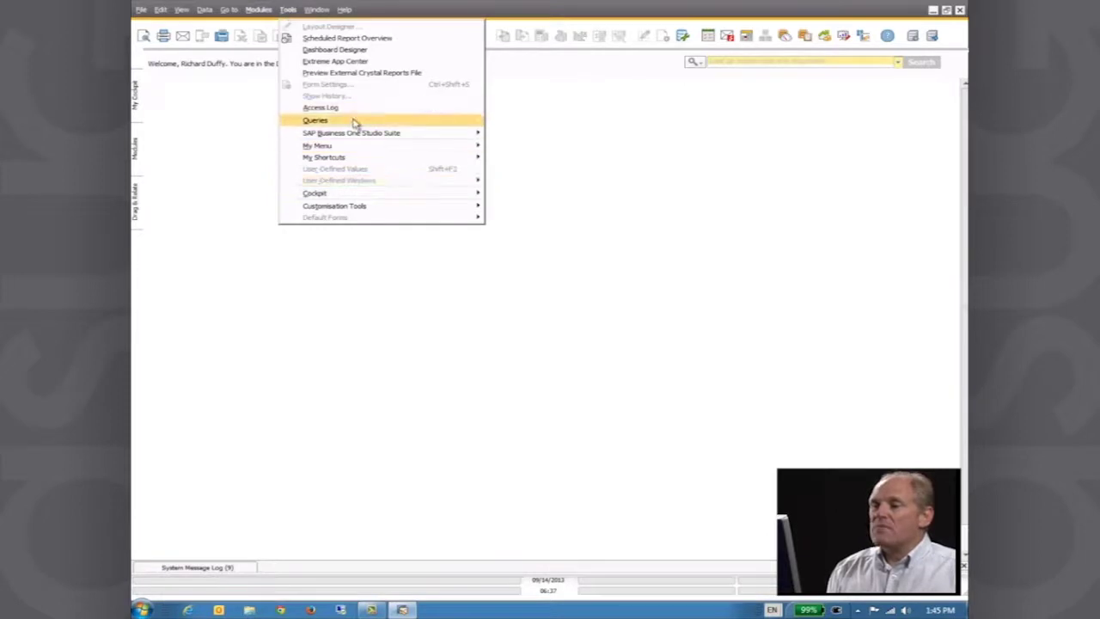
mouse_move(398, 123)
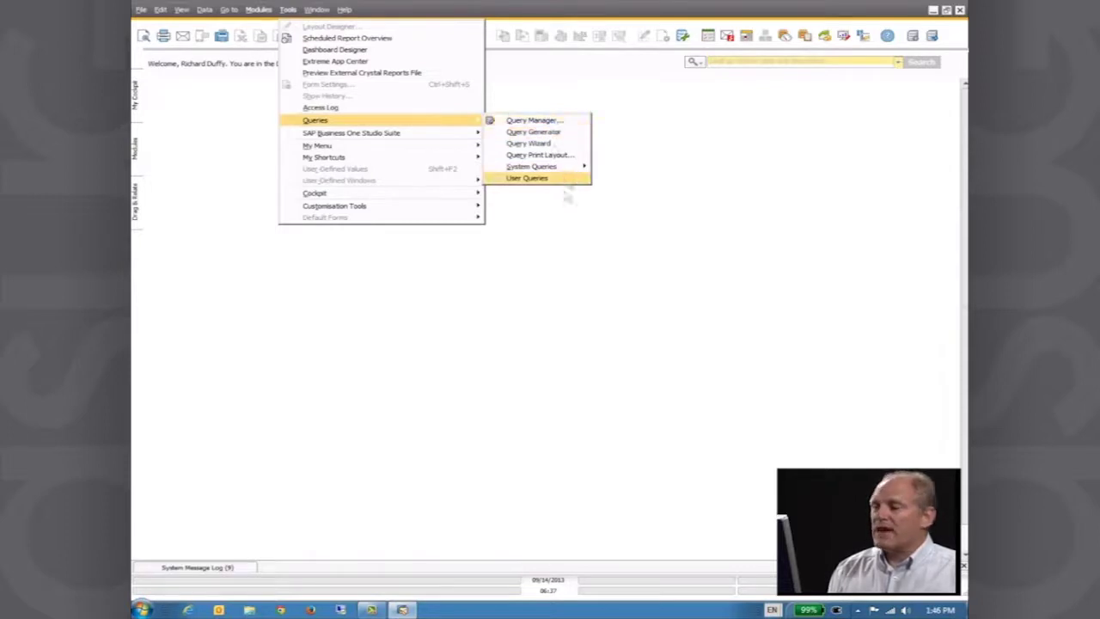
mouse_move(567, 179)
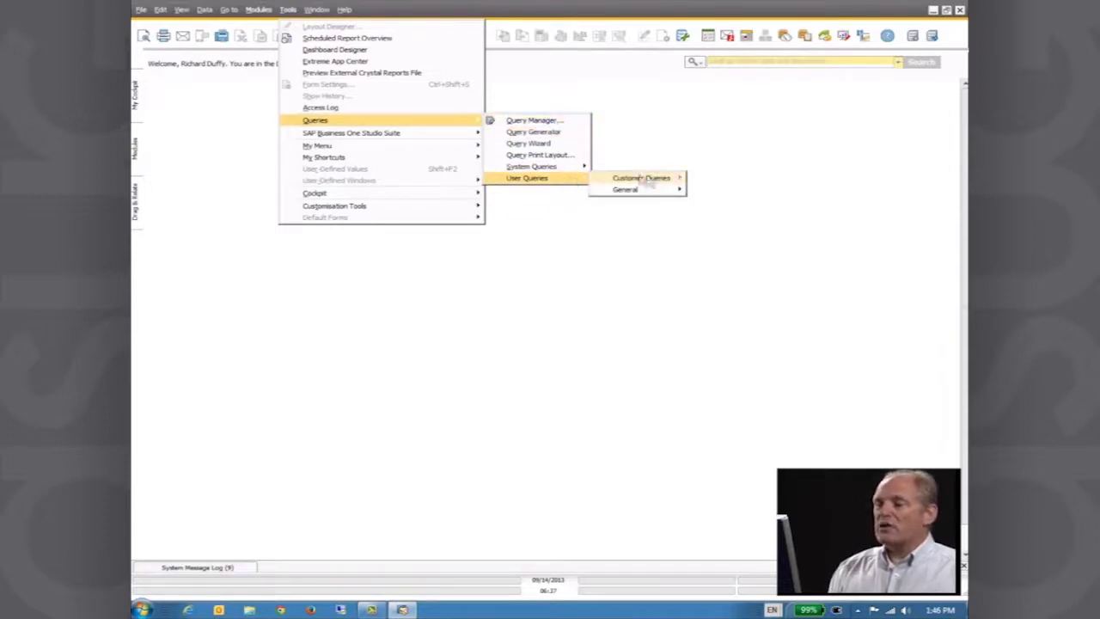
mouse_move(656, 180)
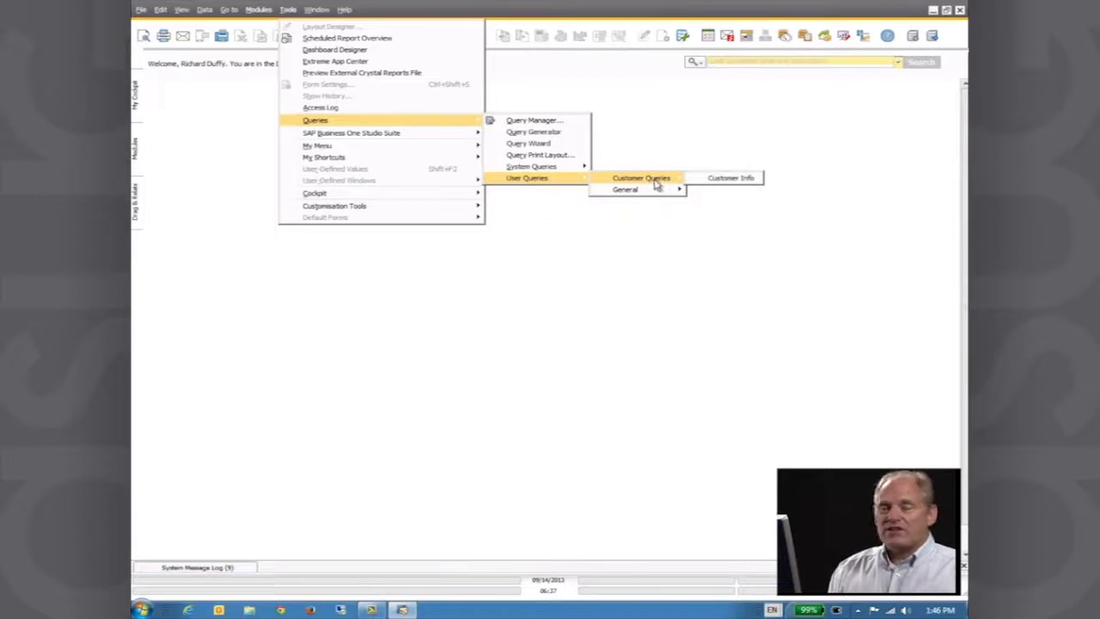
click(744, 179)
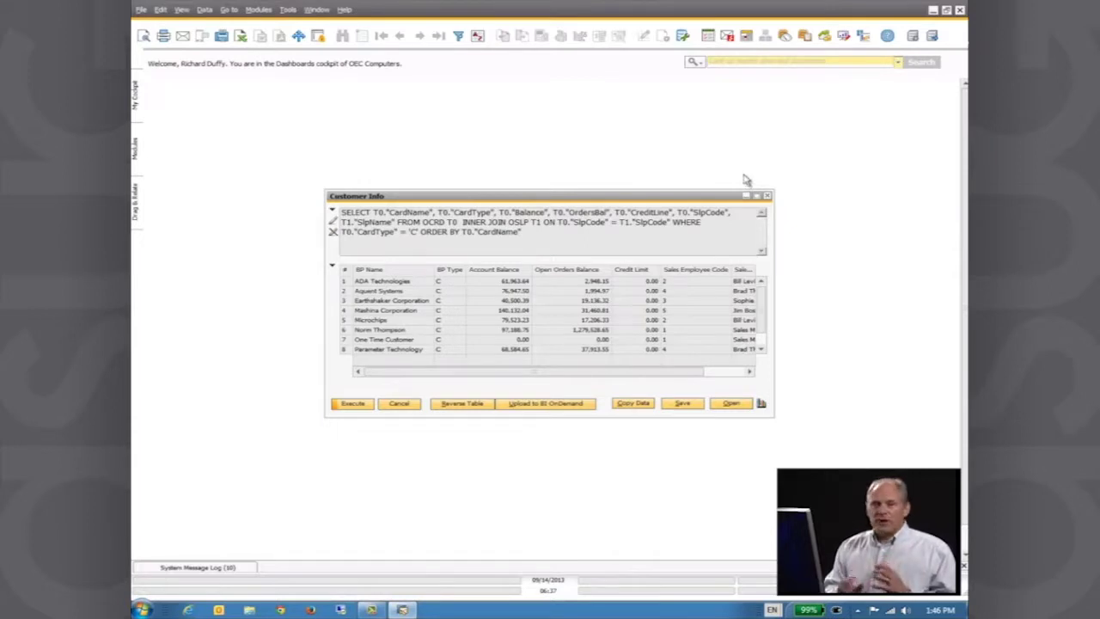
click(399, 404)
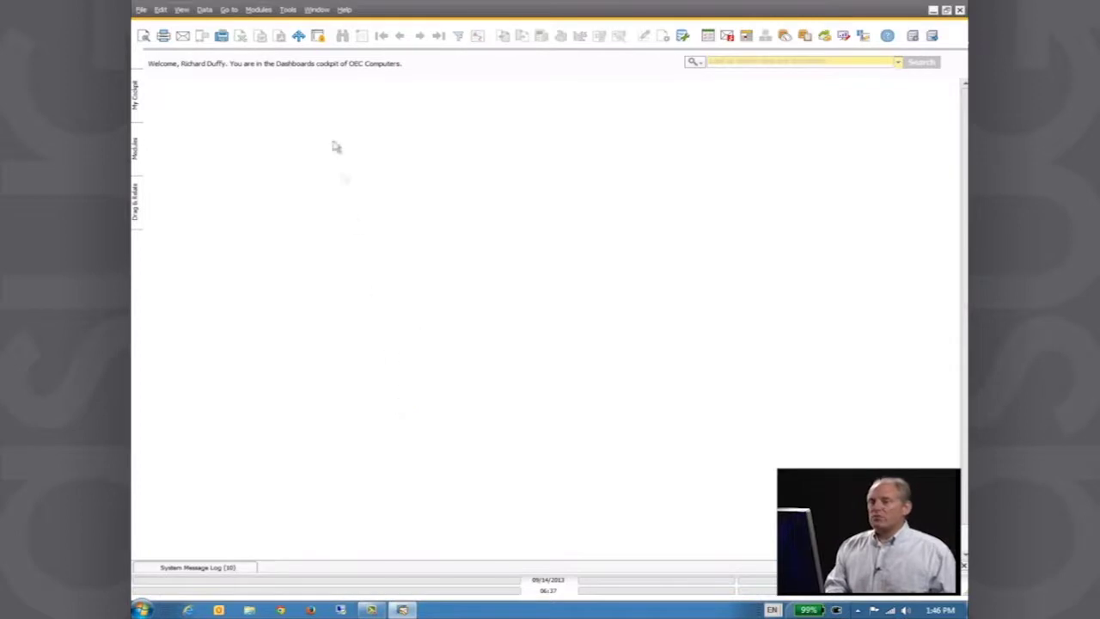
Start the Dashboard Designer and set the Customer Info query as the base data source.
click(286, 9)
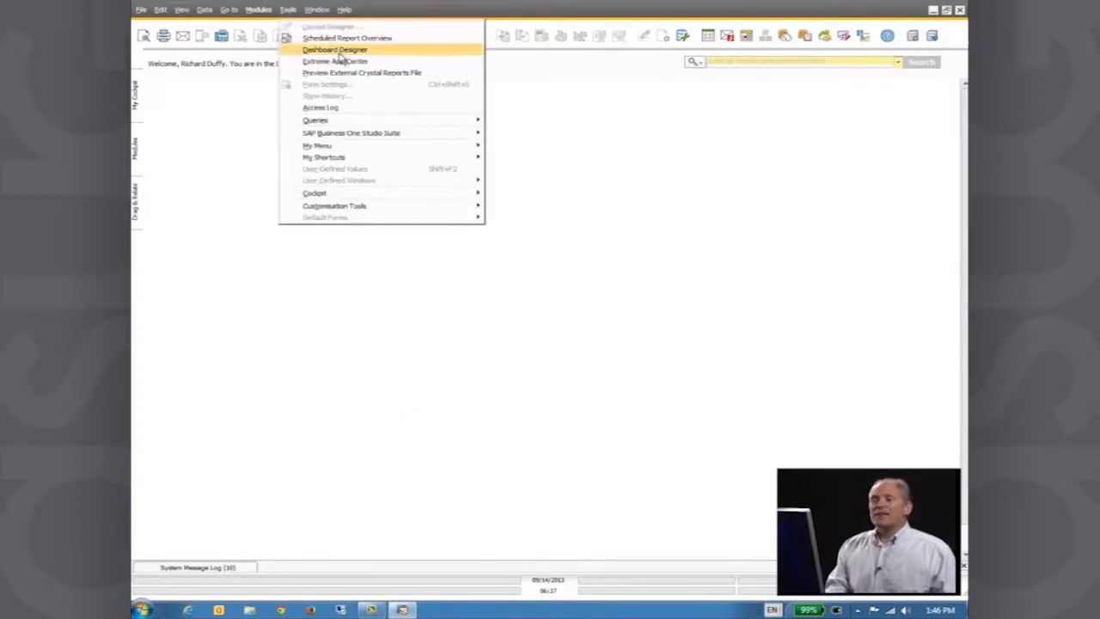
click(335, 50)
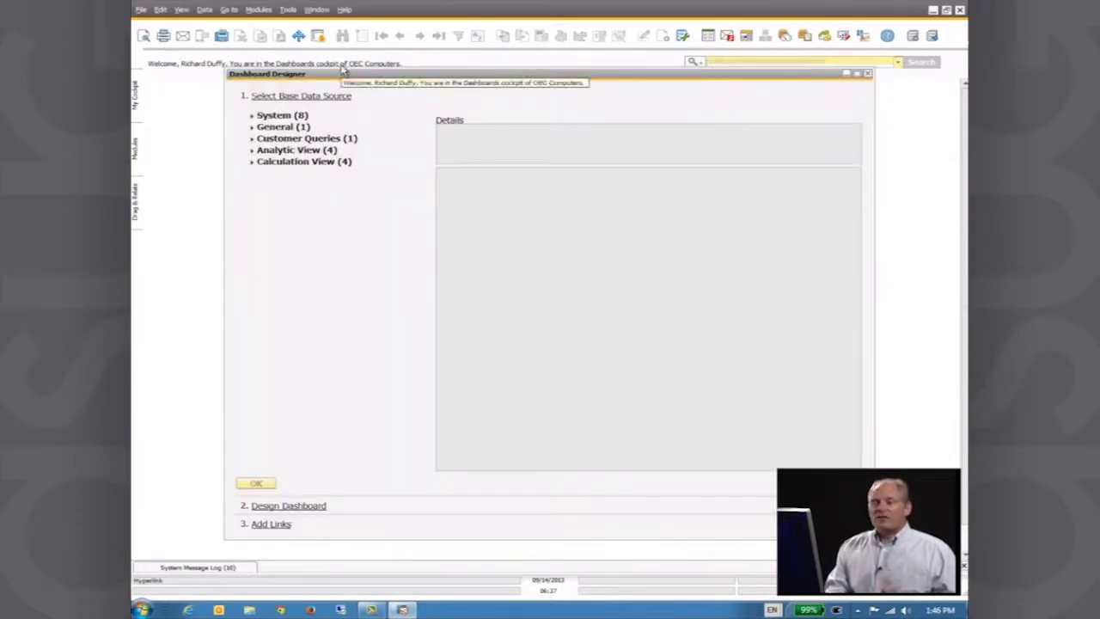
click(253, 140)
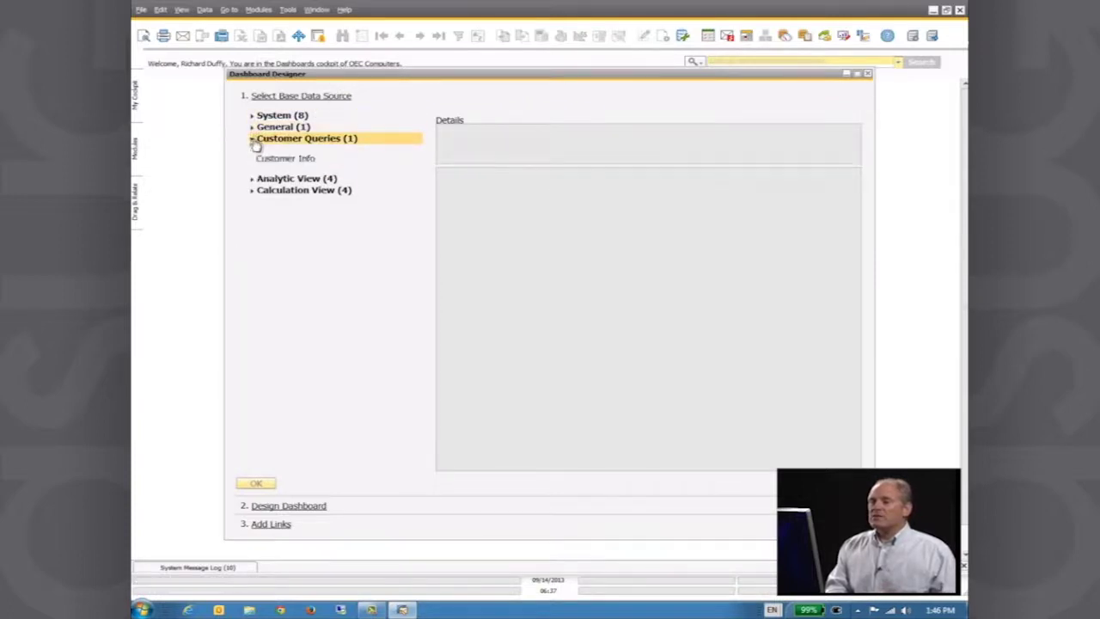
click(302, 161)
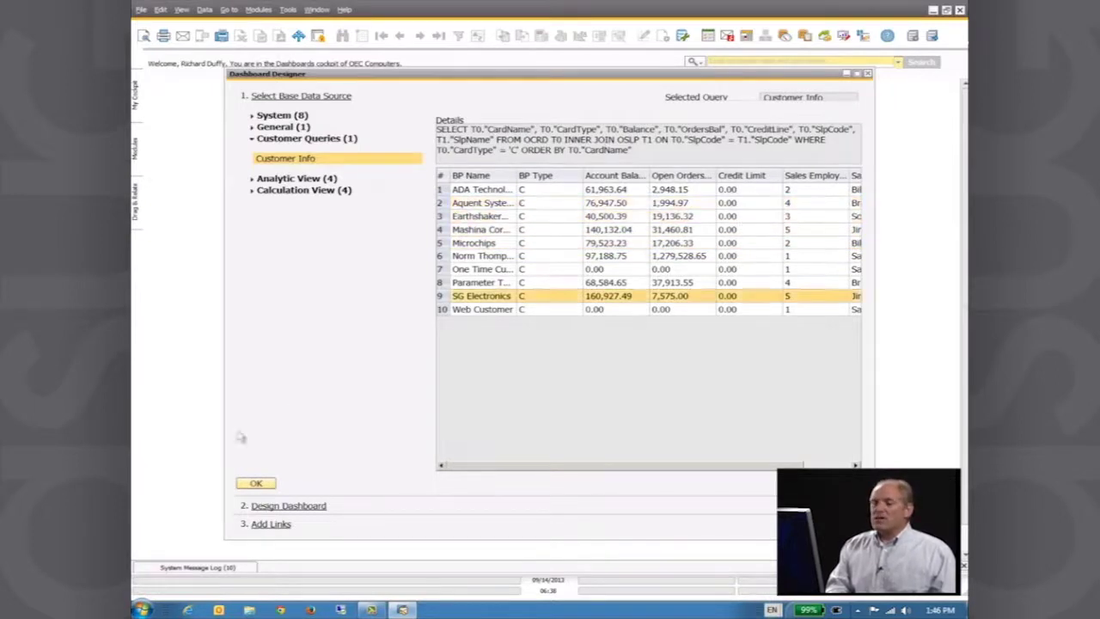
click(255, 483)
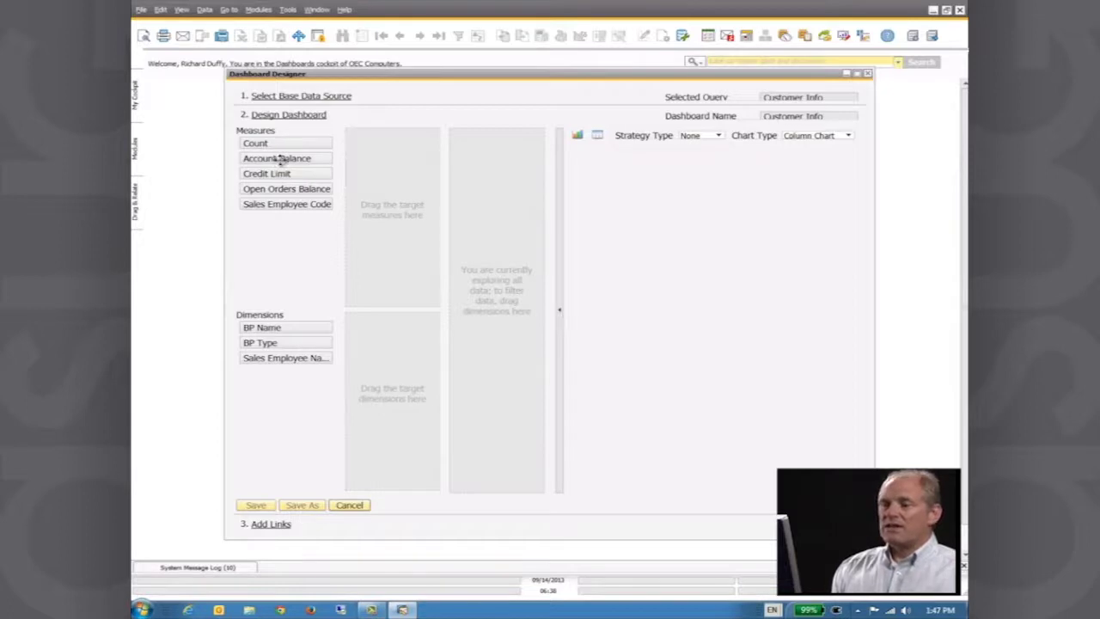
Add Account Balance to the dashboard's target measures with Sum as its aggregation.
drag(280, 159, 394, 218)
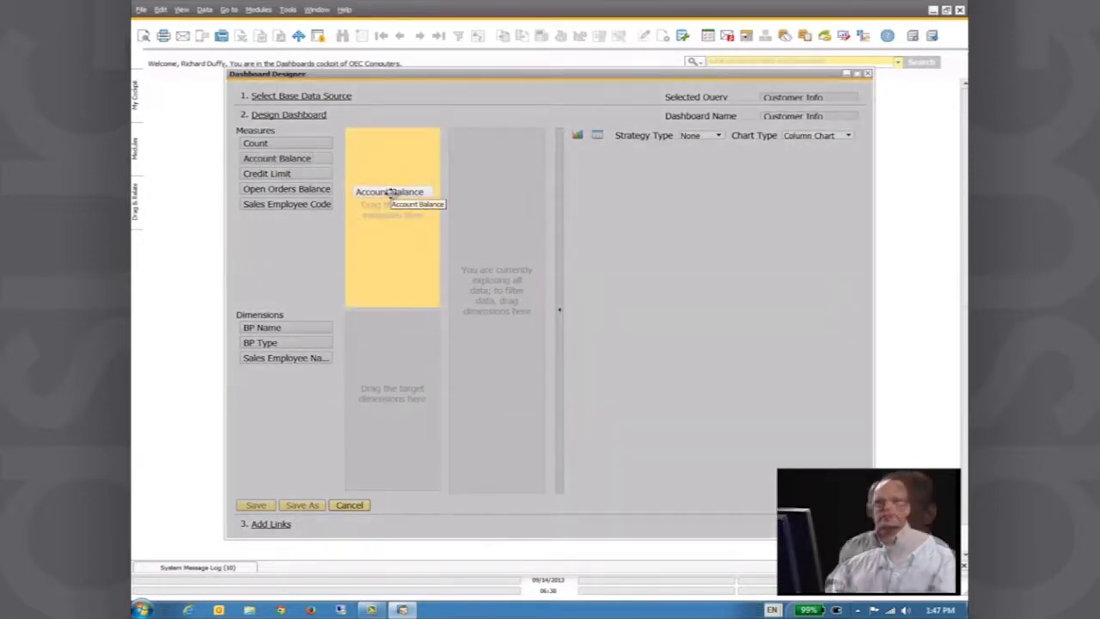
drag(391, 194, 392, 197)
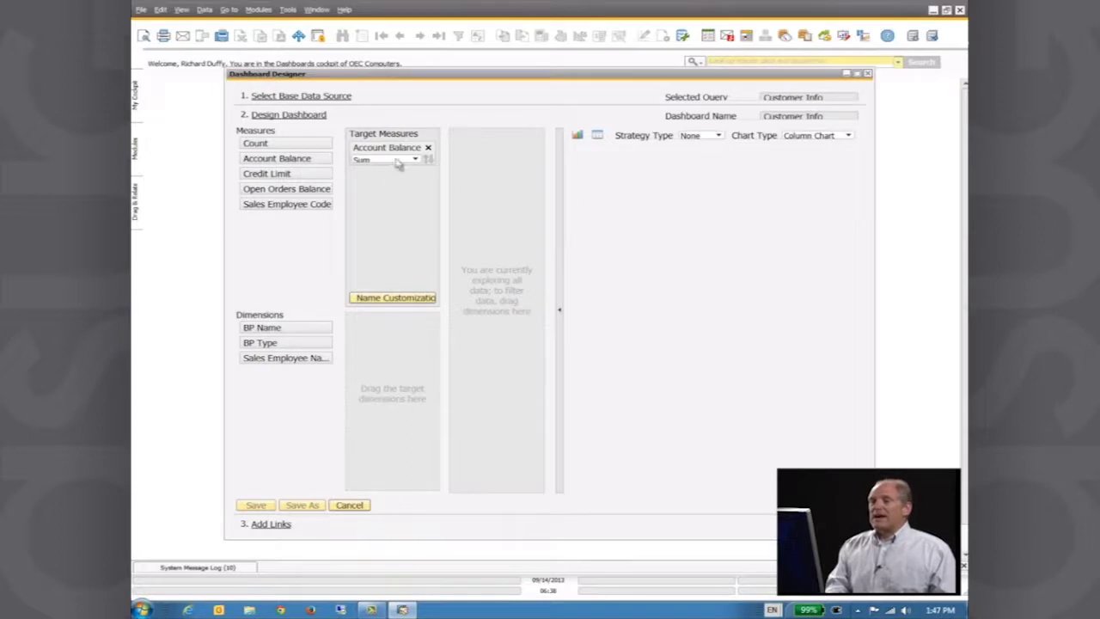
click(409, 162)
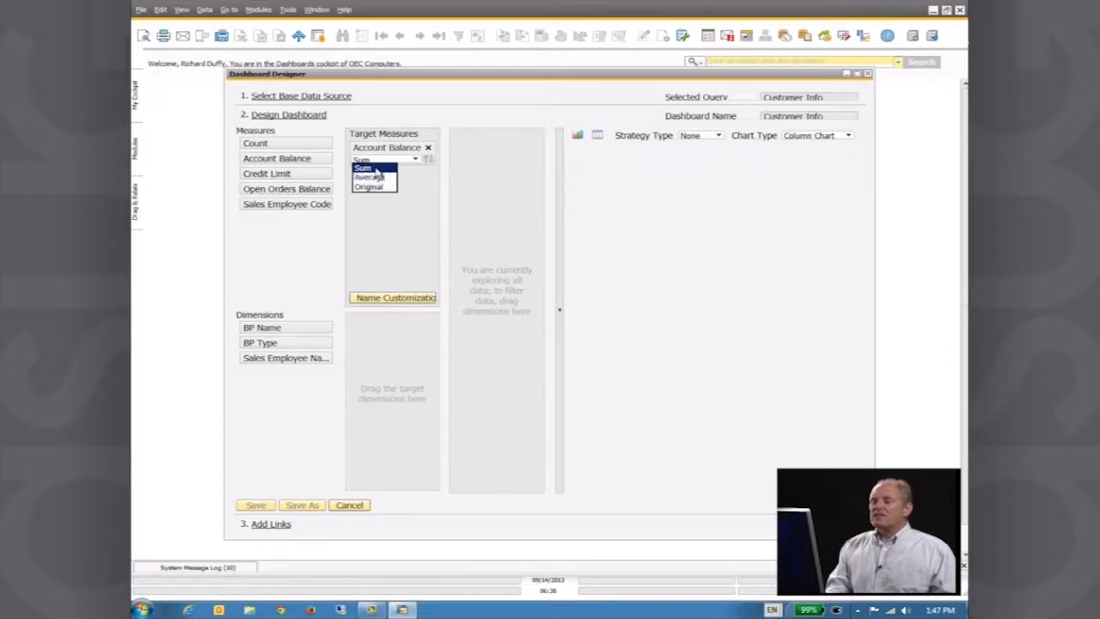
click(377, 170)
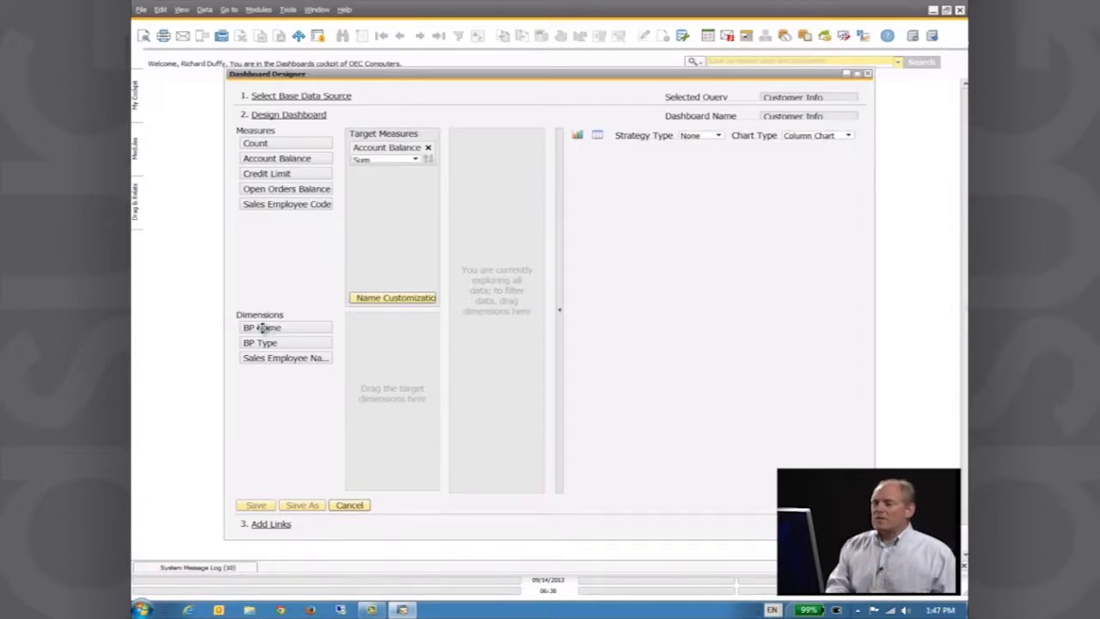
Add BP Name as the target dimension and sort the chart by summed account balance in descending order.
drag(263, 329, 384, 361)
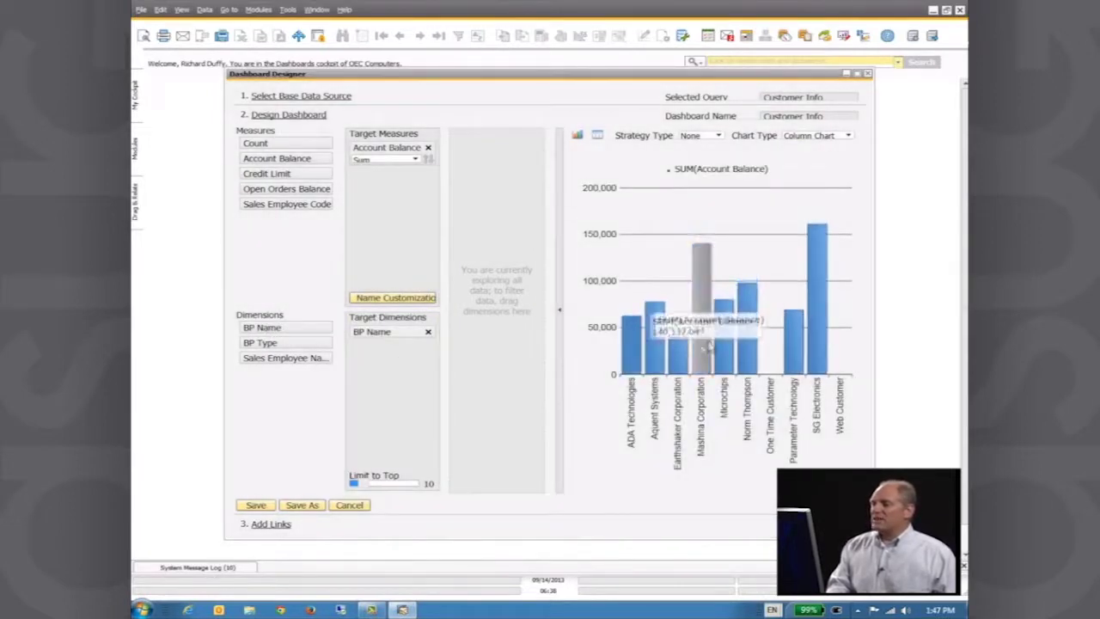
mouse_move(663, 354)
mouse_move(747, 361)
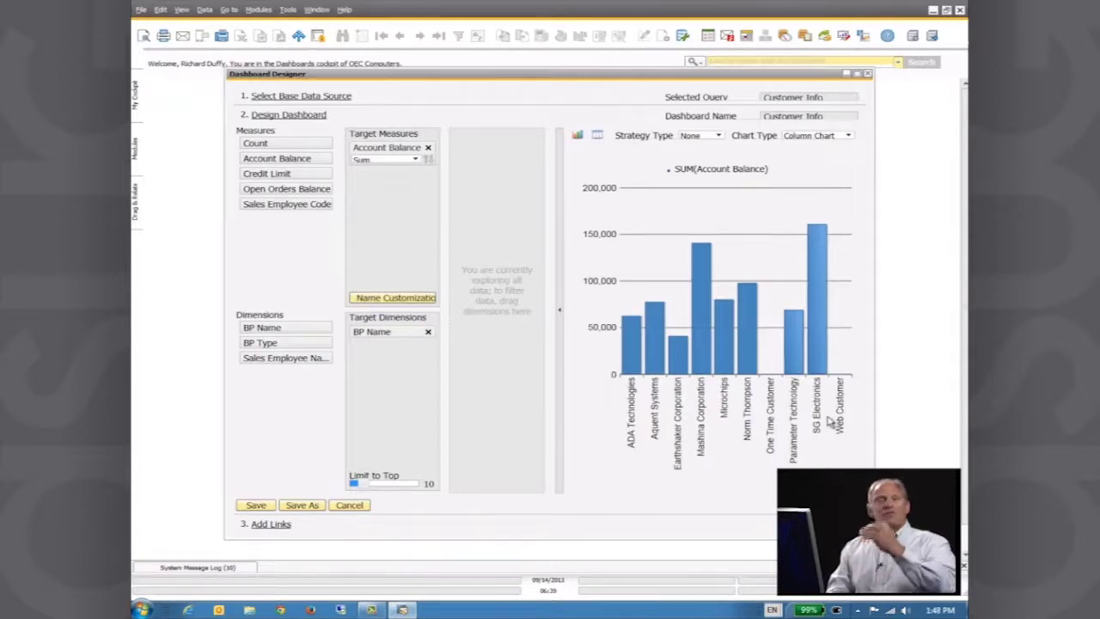
click(428, 162)
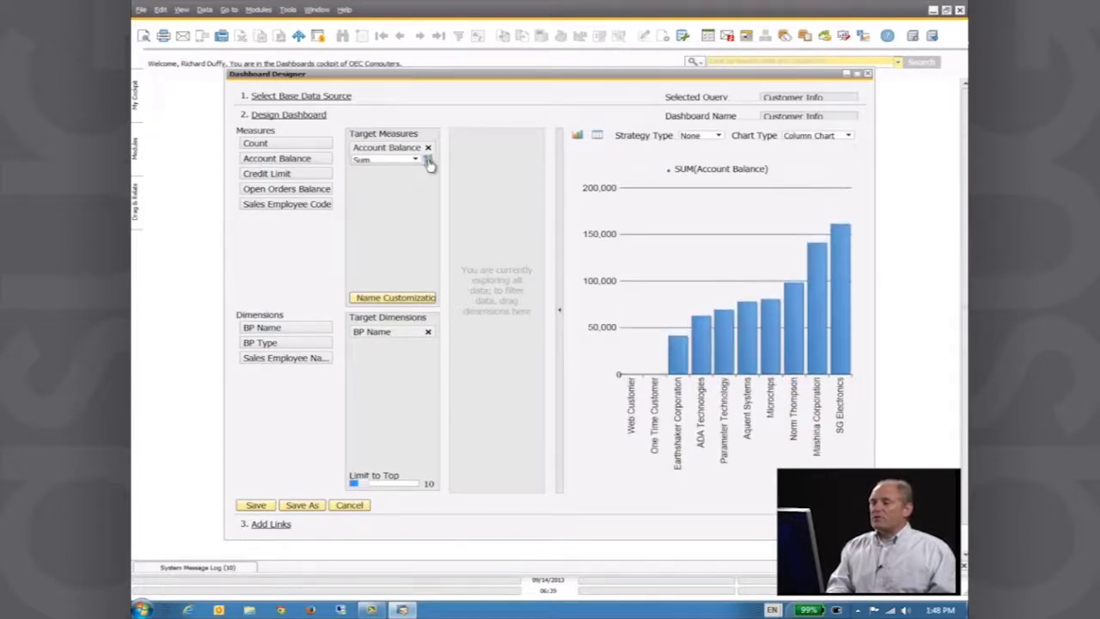
click(428, 162)
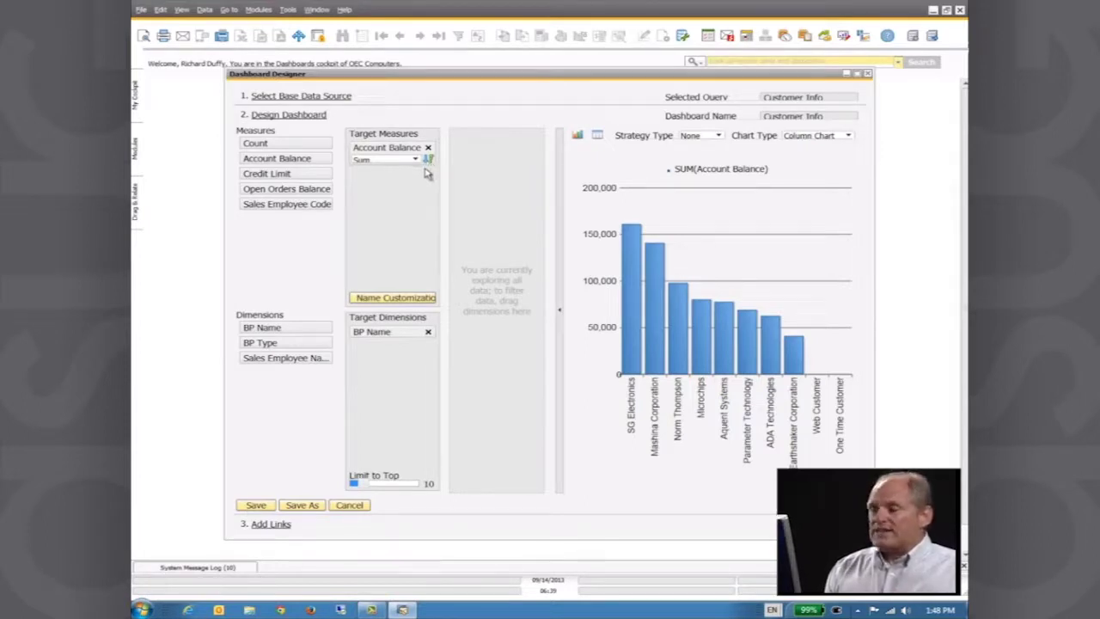
Save the dashboard as Customer Info, finish the design without adding links, and close the designer.
click(258, 506)
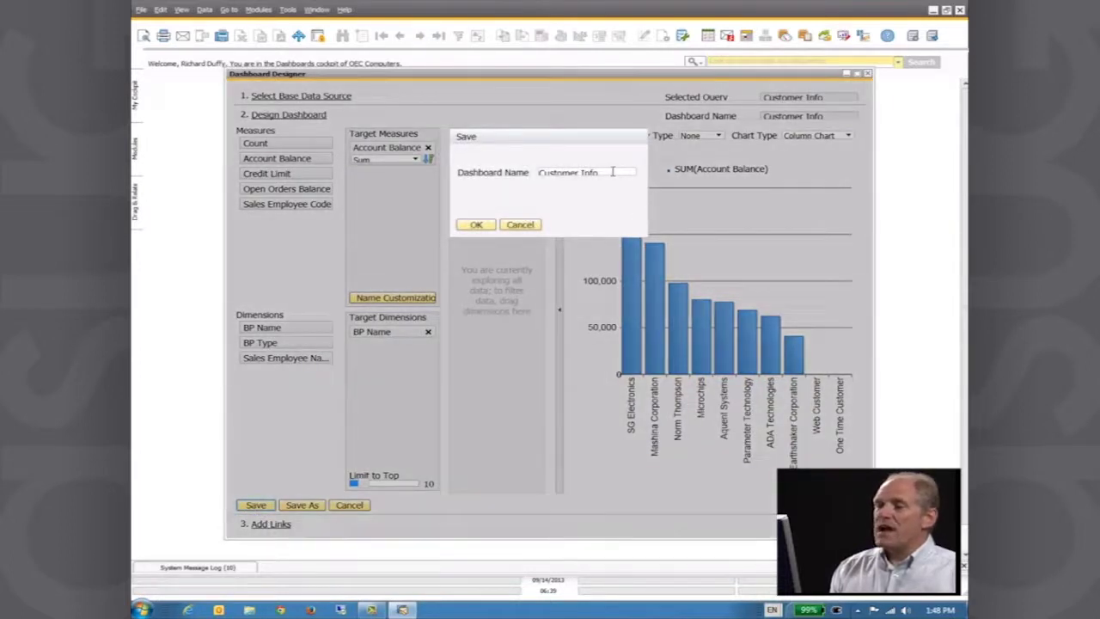
click(612, 172)
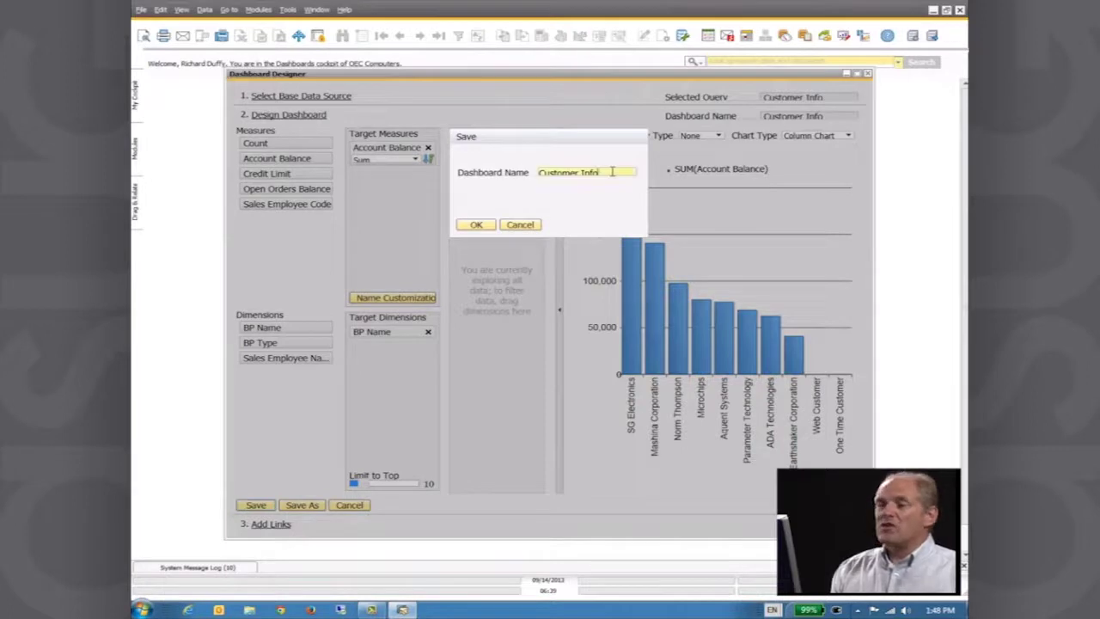
click(477, 225)
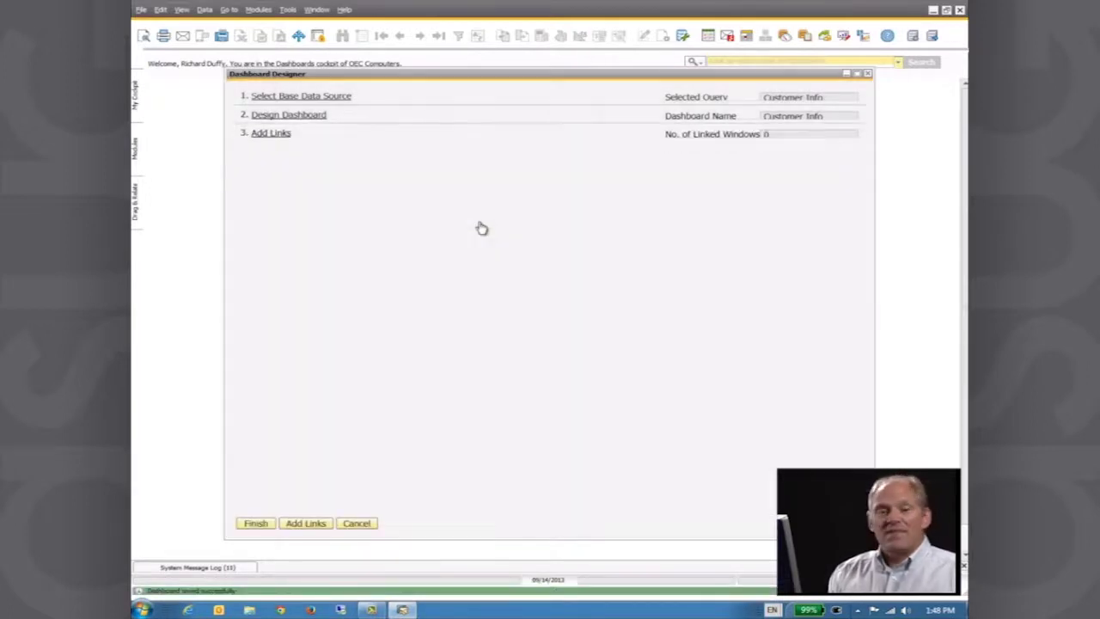
click(253, 526)
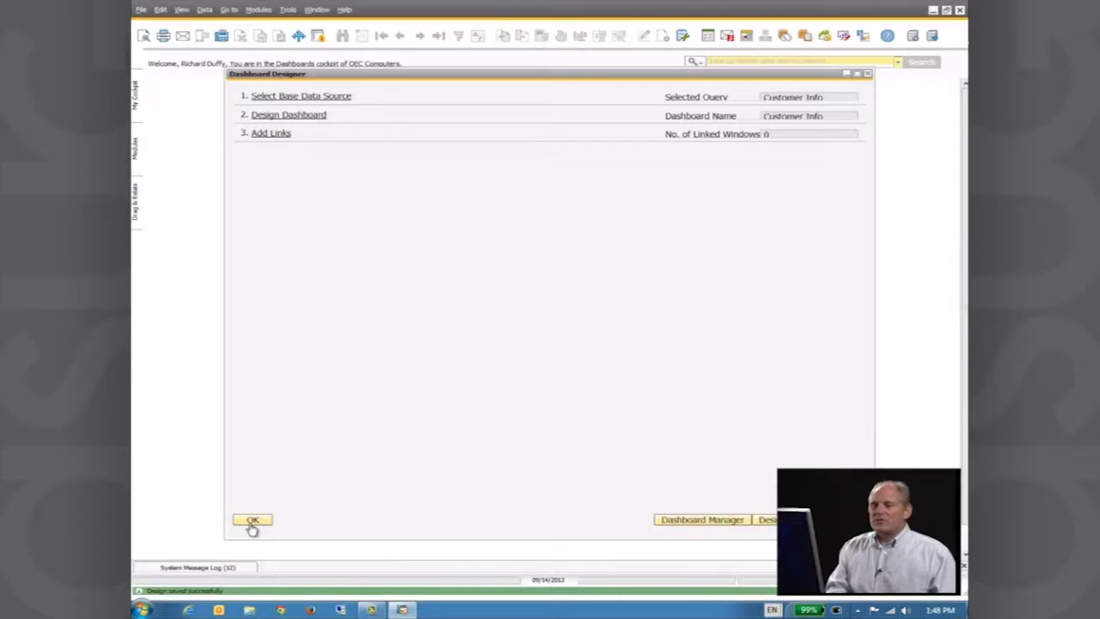
click(253, 522)
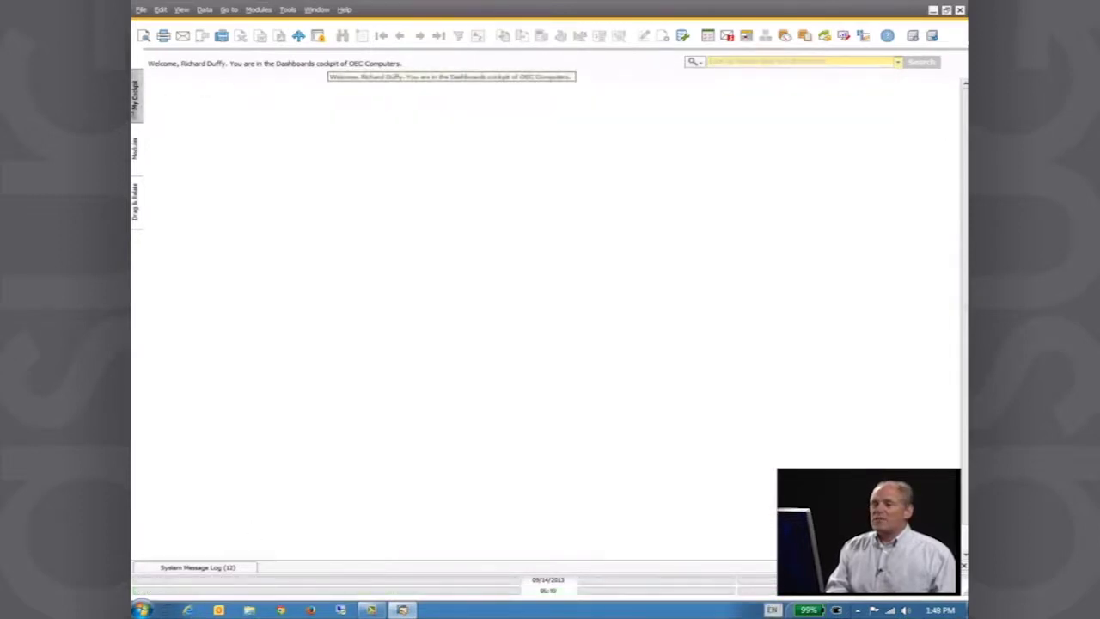
Add a Dashboards widget to the current Dashboards cockpit and set it to display the Customer Info dashboard.
click(135, 103)
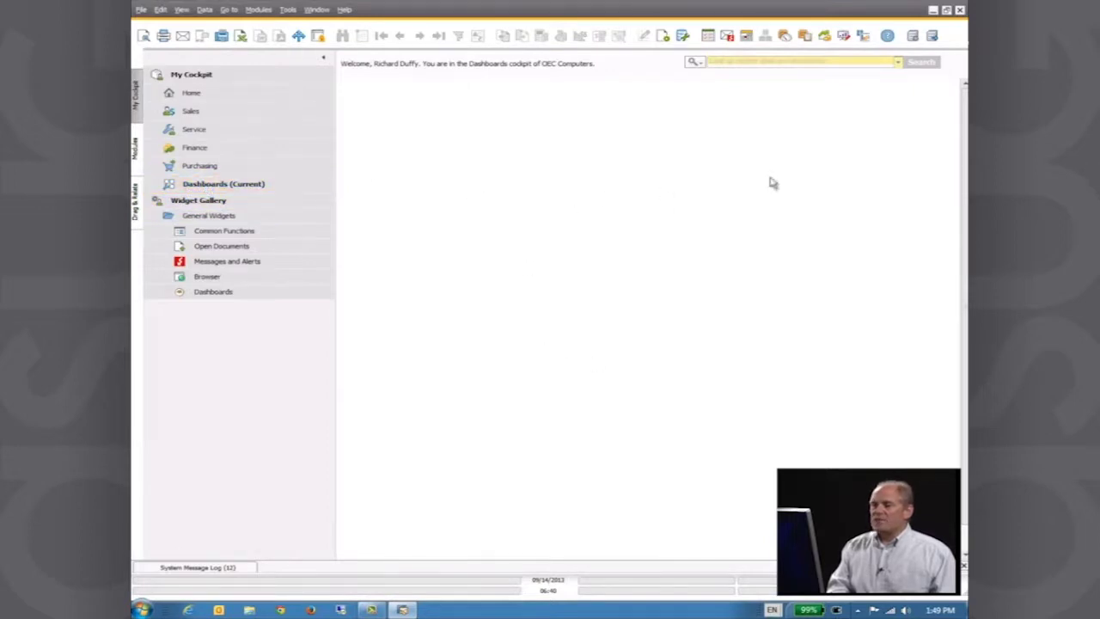
drag(221, 293, 301, 287)
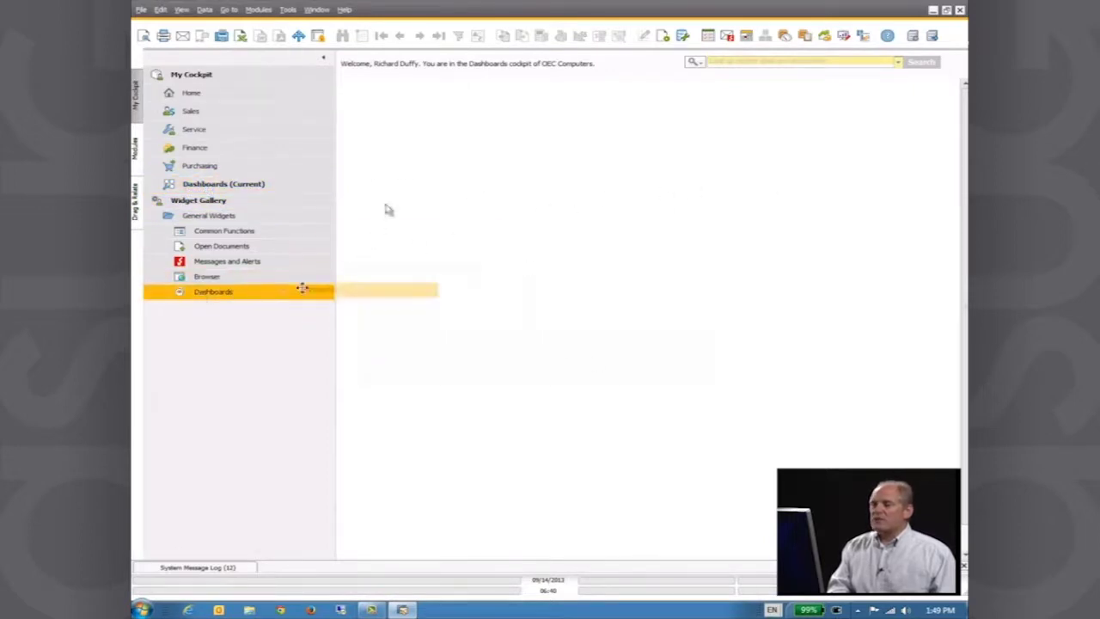
drag(388, 209, 399, 112)
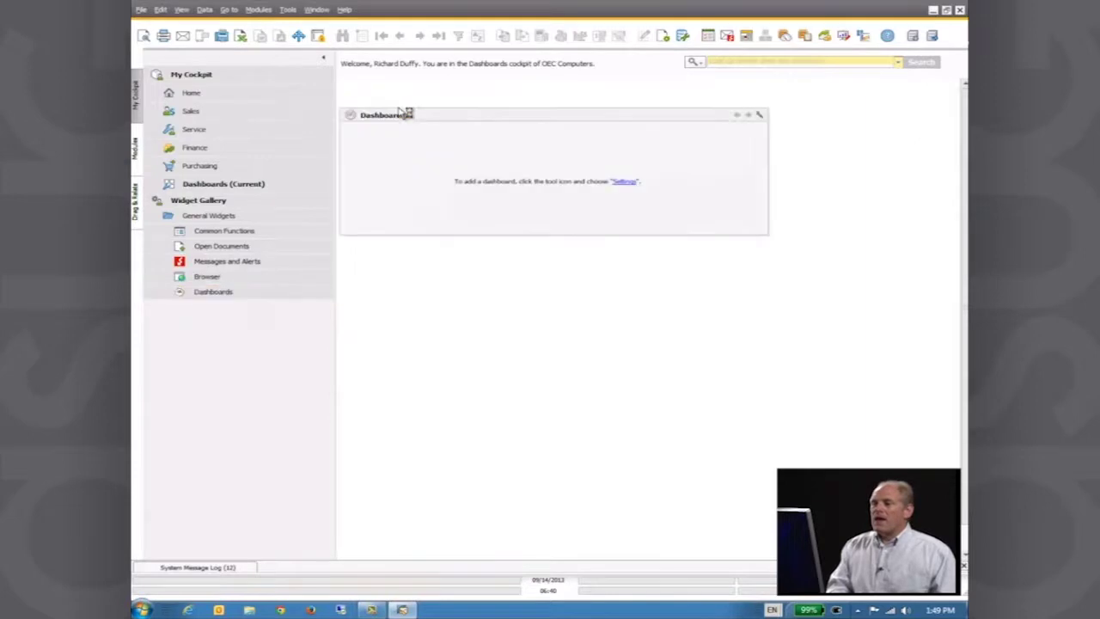
click(625, 182)
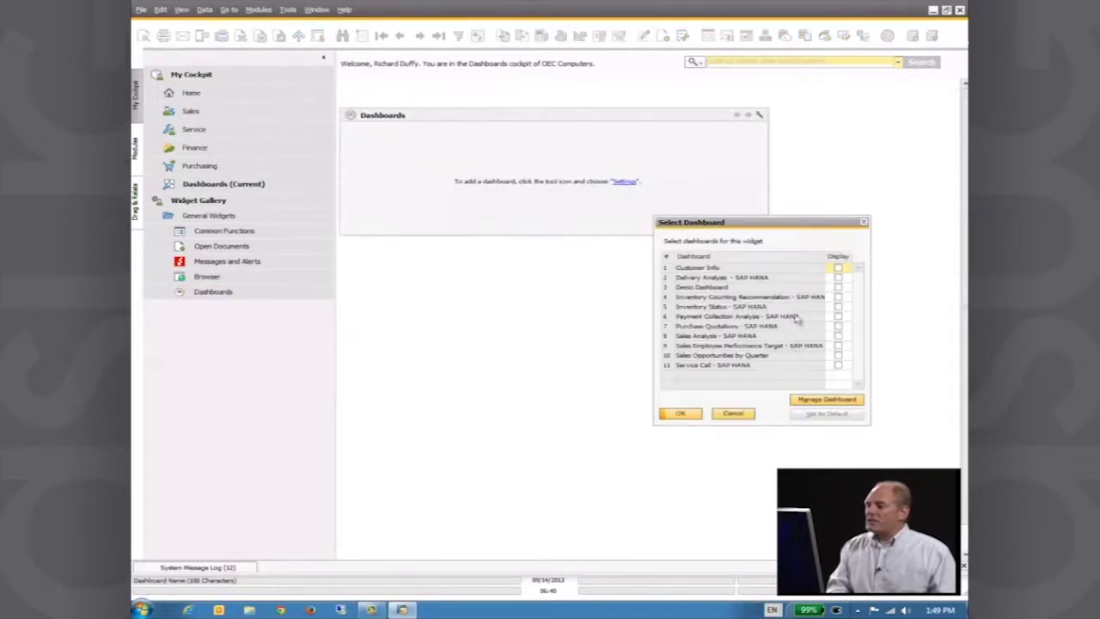
click(838, 269)
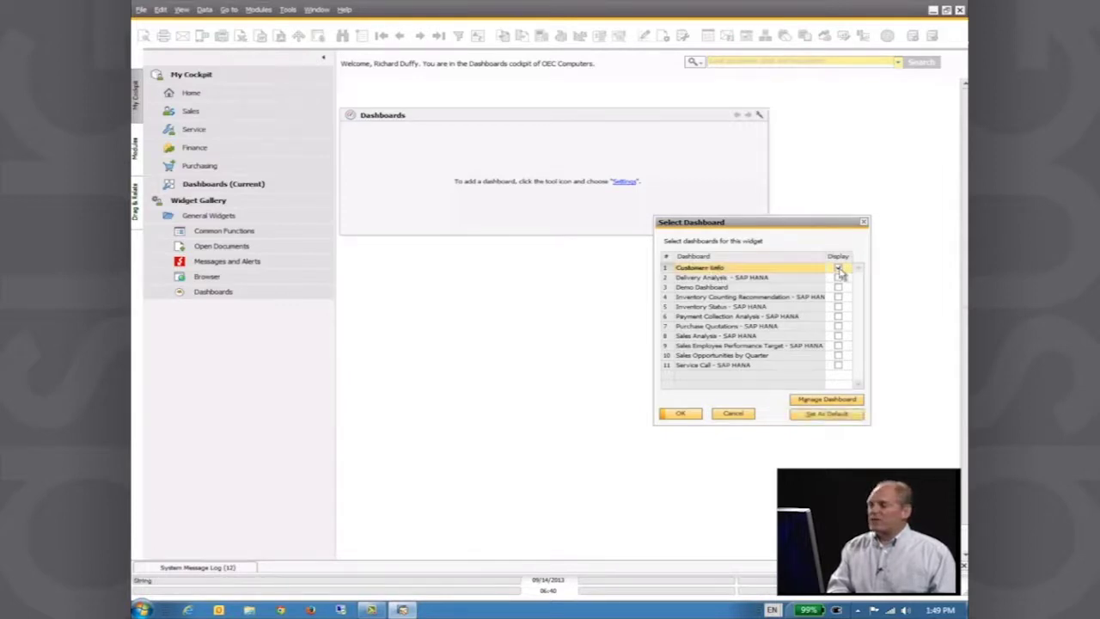
click(694, 413)
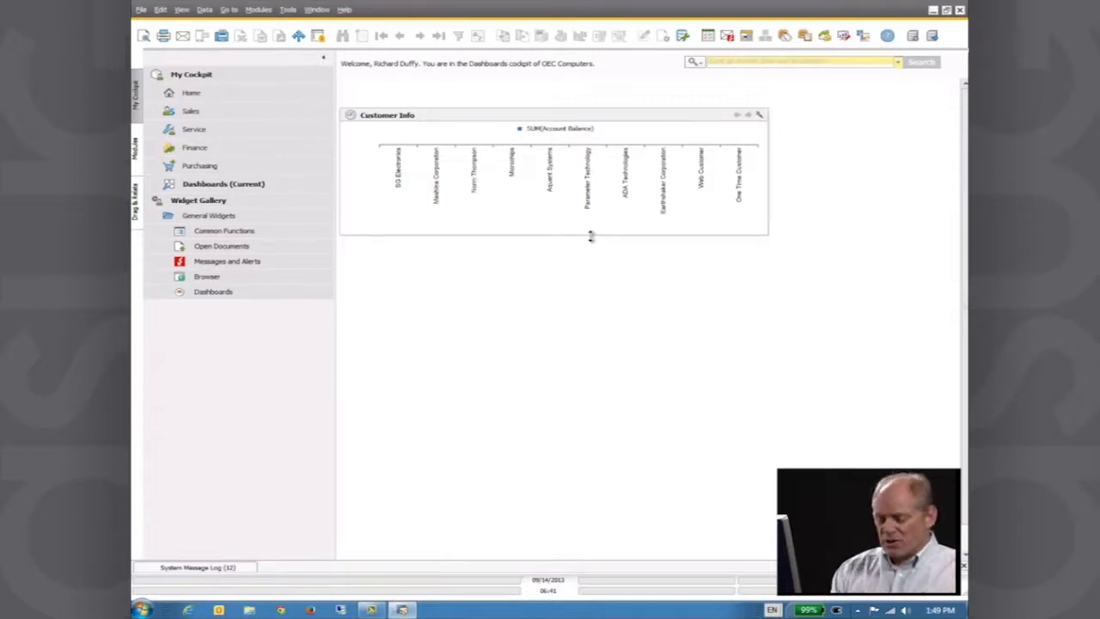
Resize the Customer Info widget to about twice its height and half its width.
drag(589, 234, 585, 369)
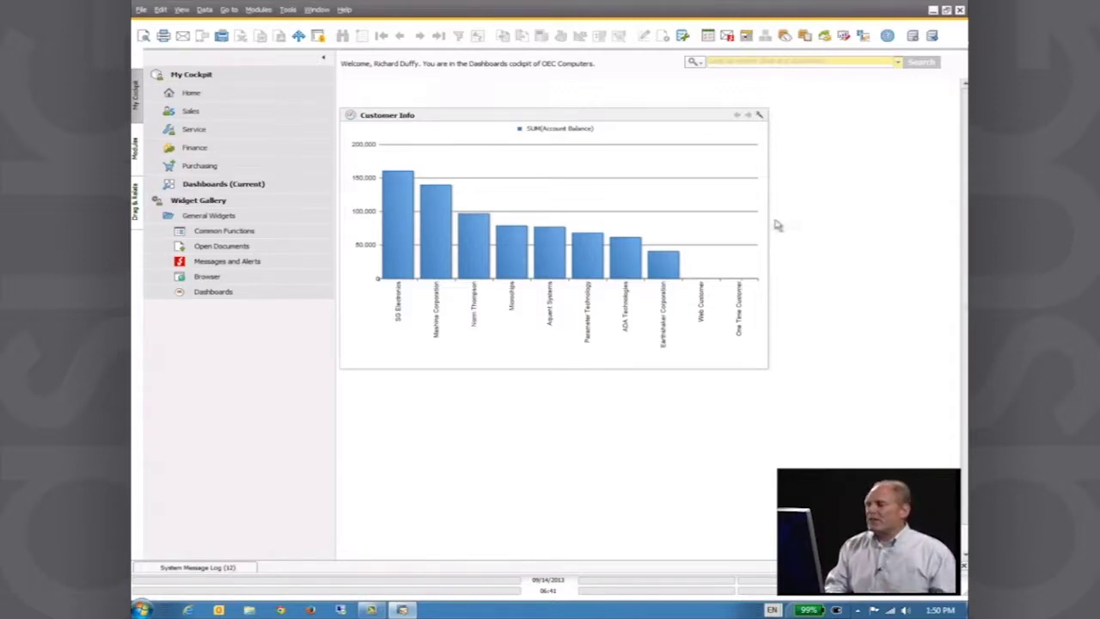
drag(768, 220, 643, 218)
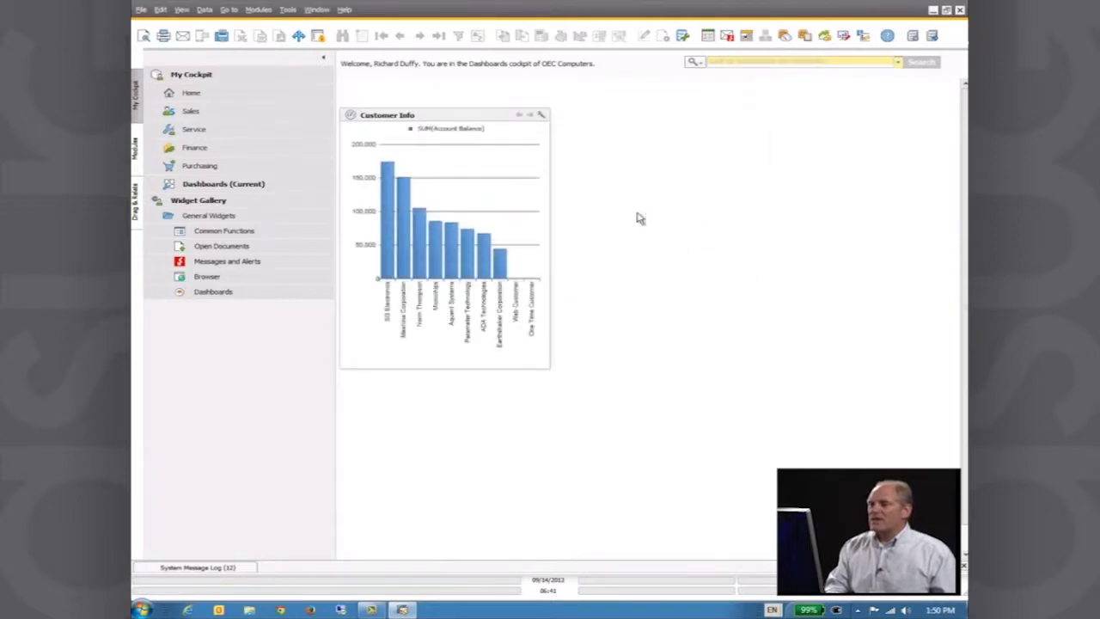